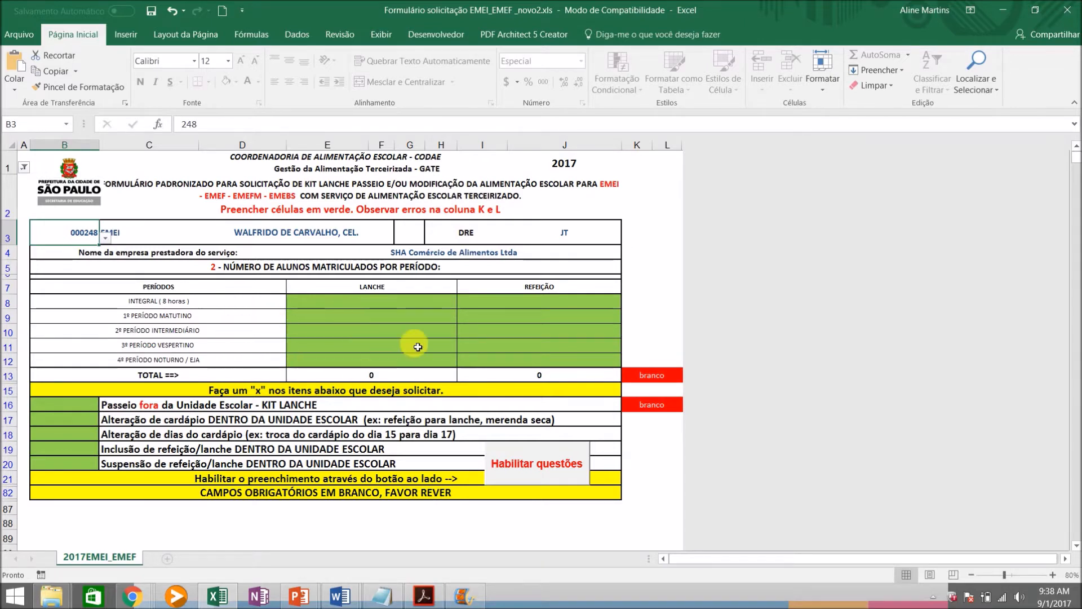
Enter 100 students for LANCHE and 100 for REFEIÇÃO in the 1º PERÍODO MATUTINO row
left_click(352, 324)
type("100")
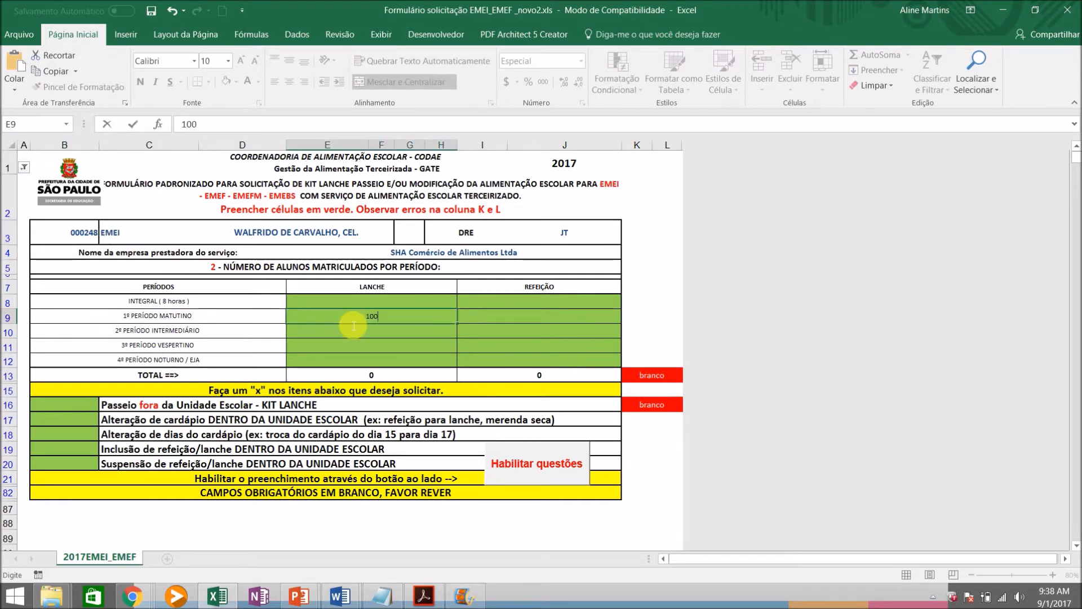
key("Tab")
type("100")
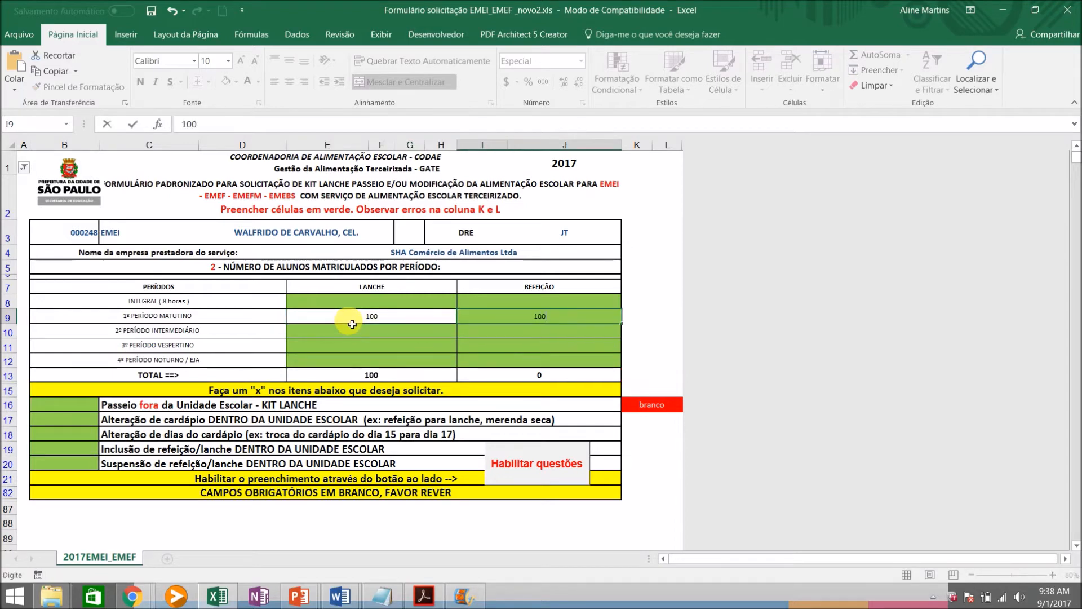
key("Down")
key("Down")
Enter 100 students for LANCHE and 100 for REFEIÇÃO in the 3º PERÍODO VESPERTINO row
key("Left")
type("100")
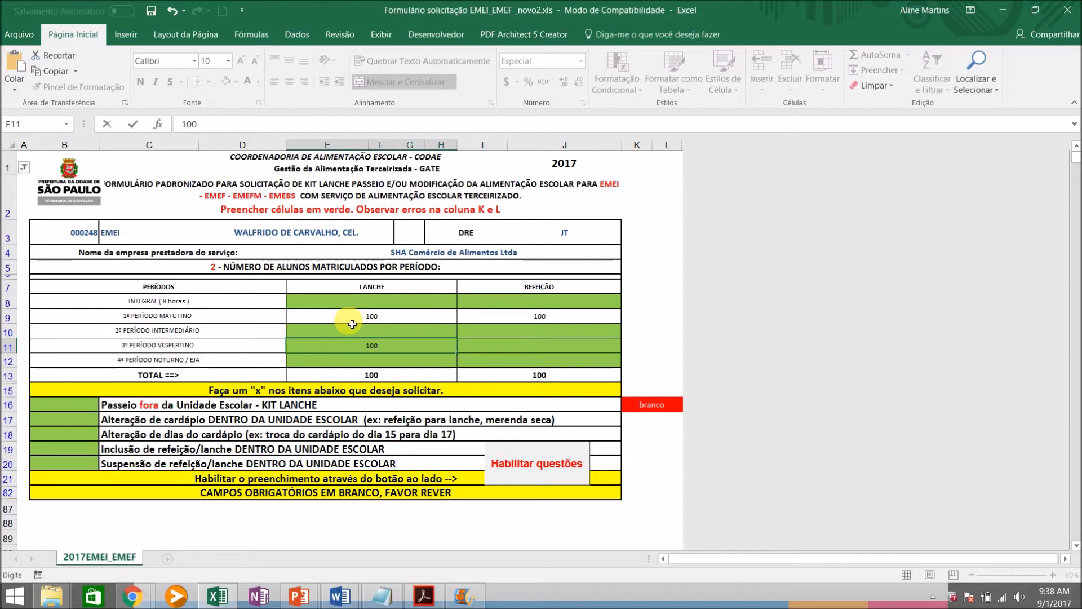
key("Tab")
type("100")
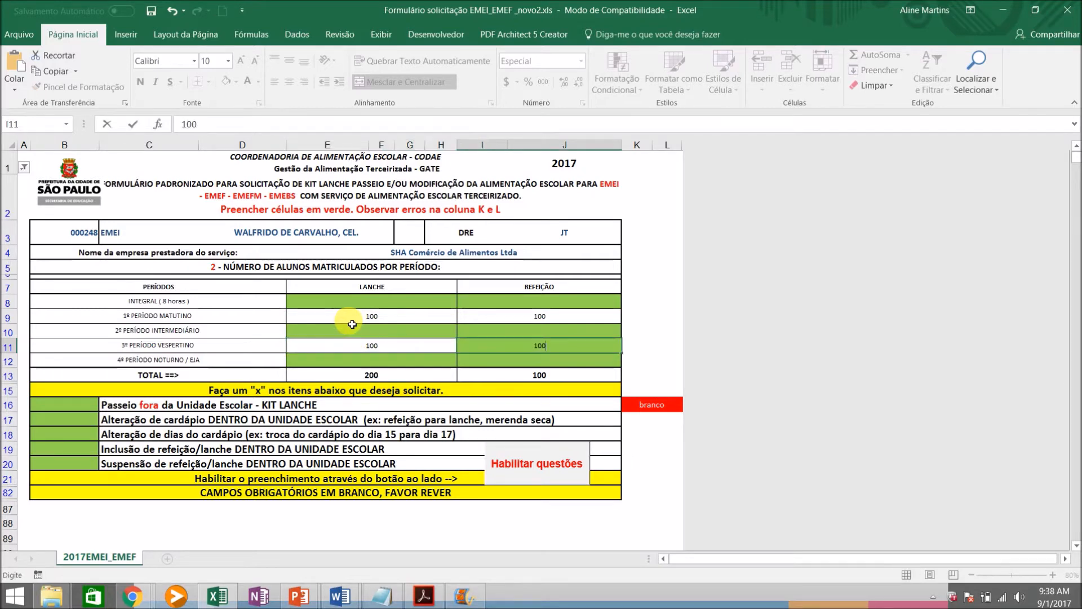
key("Down")
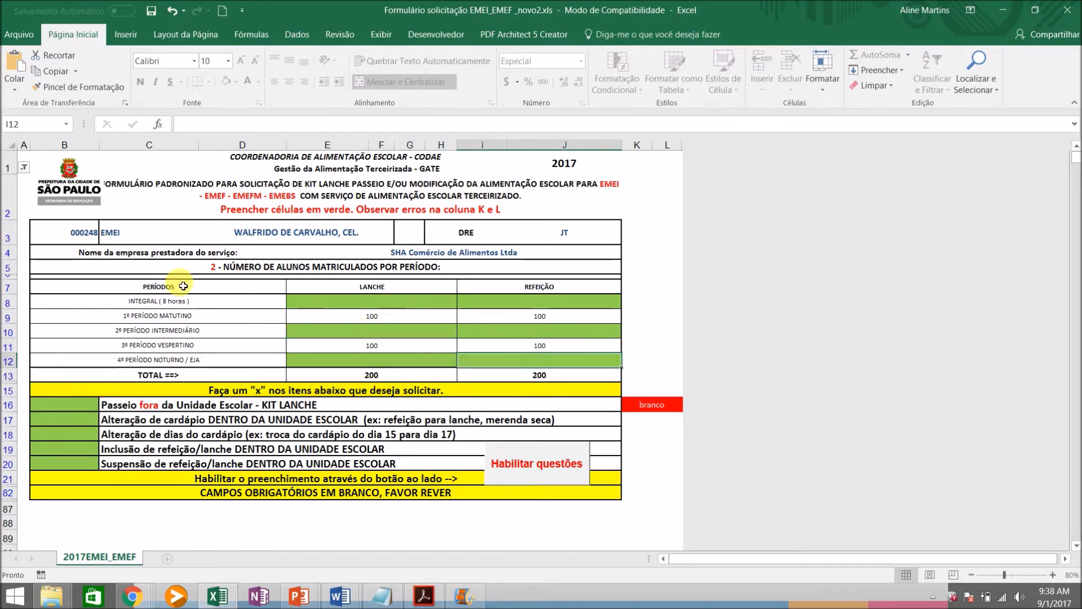
Go through the request types in rows 16 to 20, from the KIT LANCHE outing to the meal suspension
left_click(60, 410)
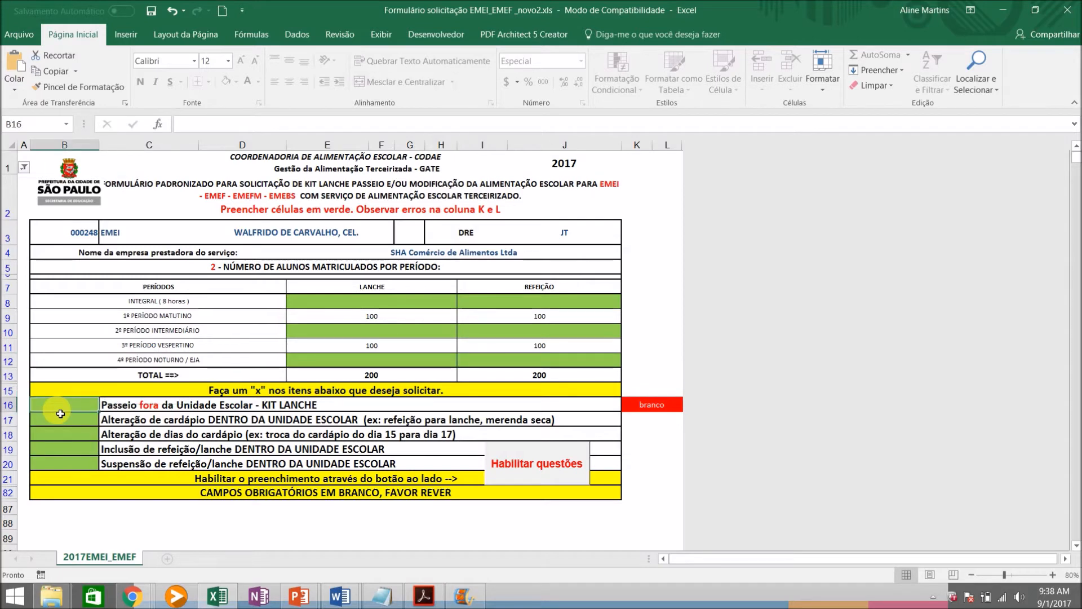
left_click(61, 414)
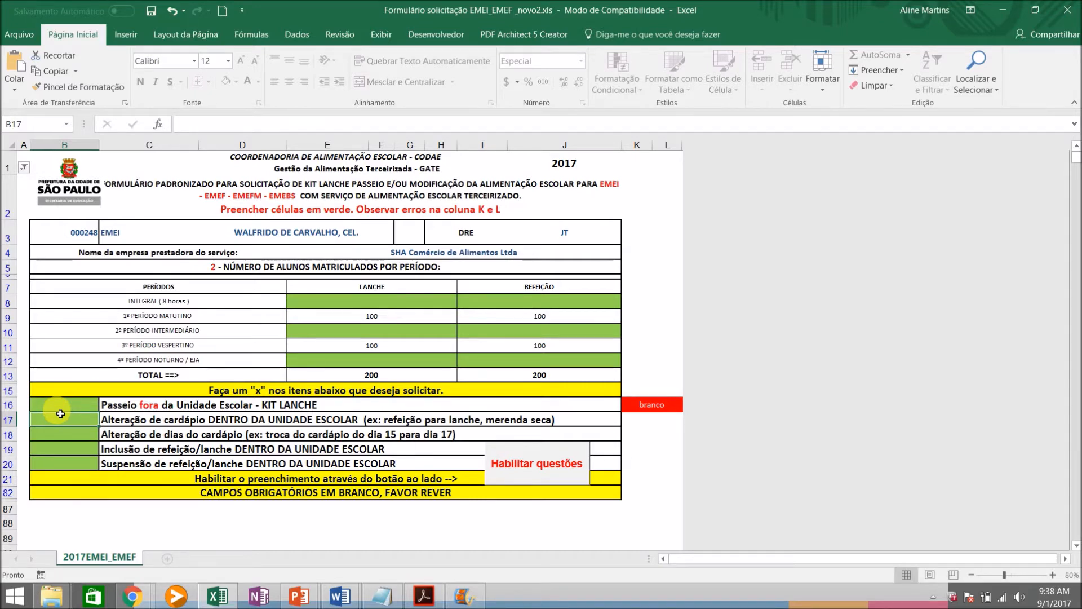
key("Return")
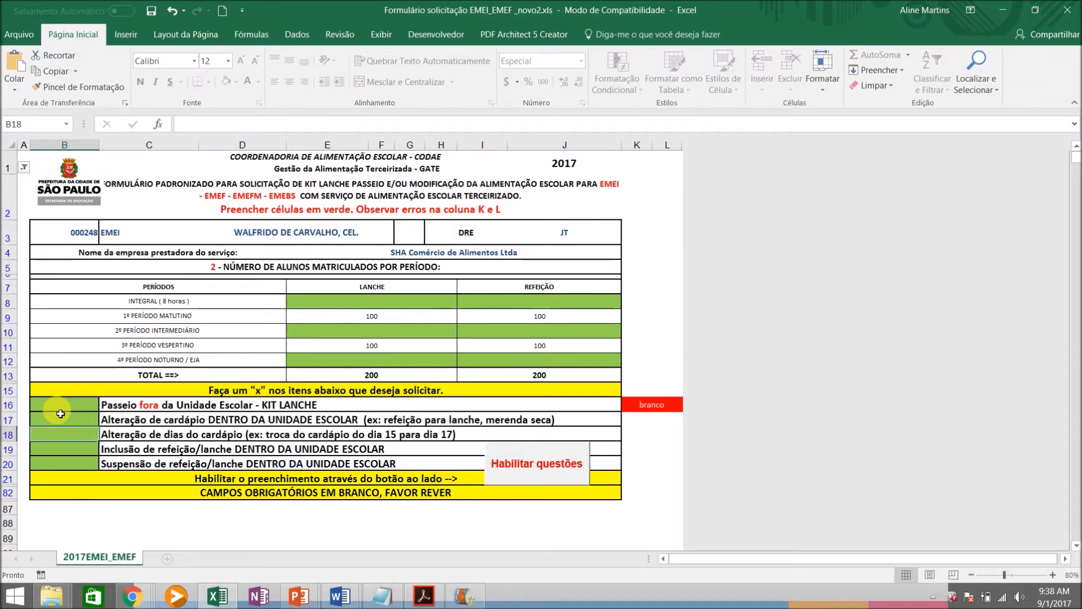
key("Return")
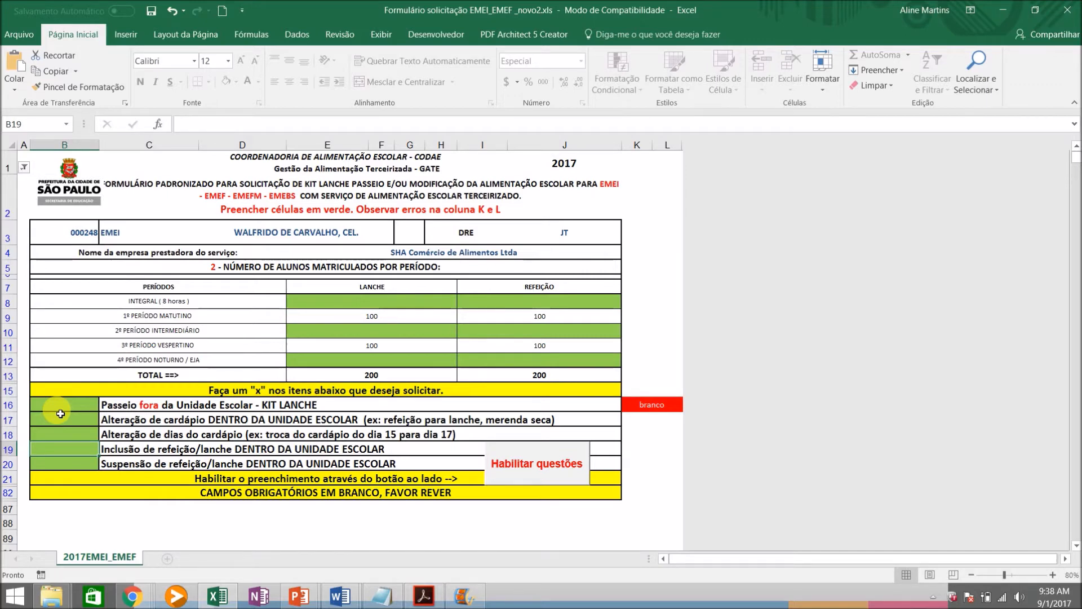
key("Down")
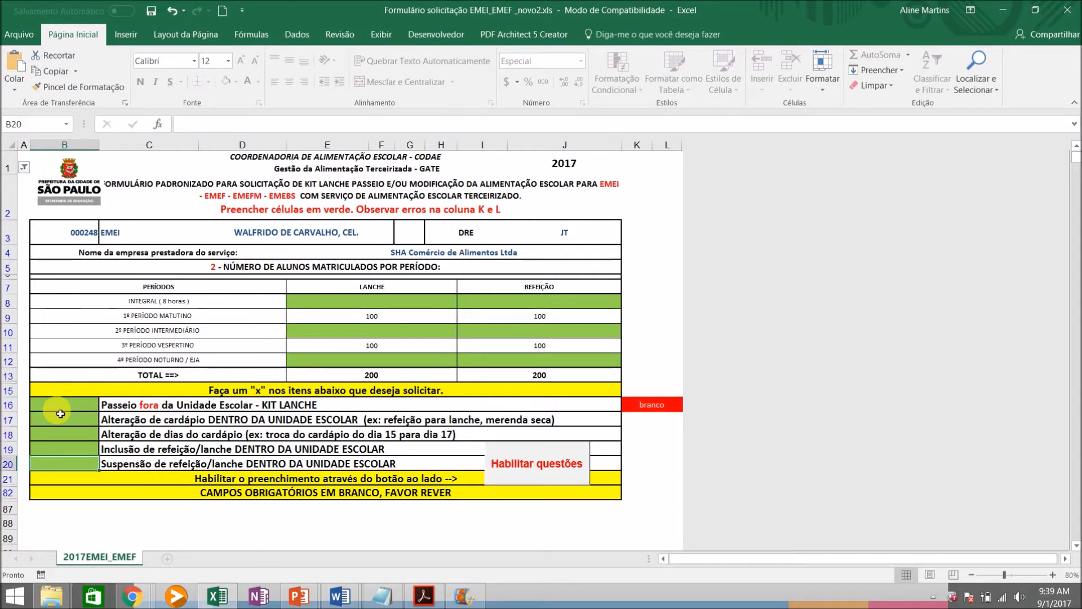
Mark the request "Passeio fora da Unidade Escolar - KIT LANCHE" with x and enable its questions
key("Up")
key("Up")
key("Up")
key("Up")
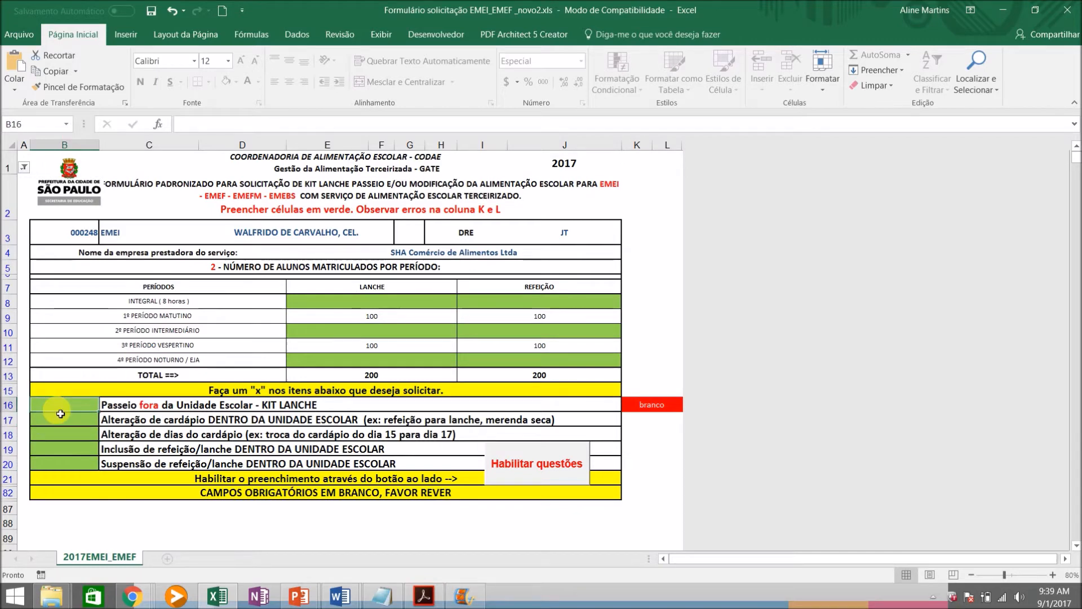
type("x")
key("Return")
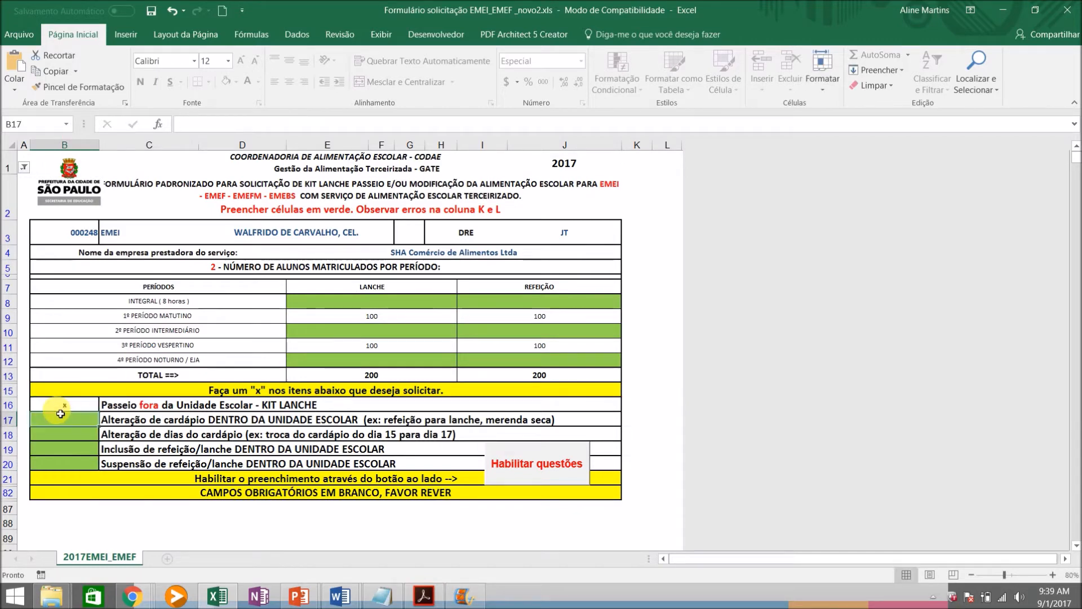
left_click(533, 465)
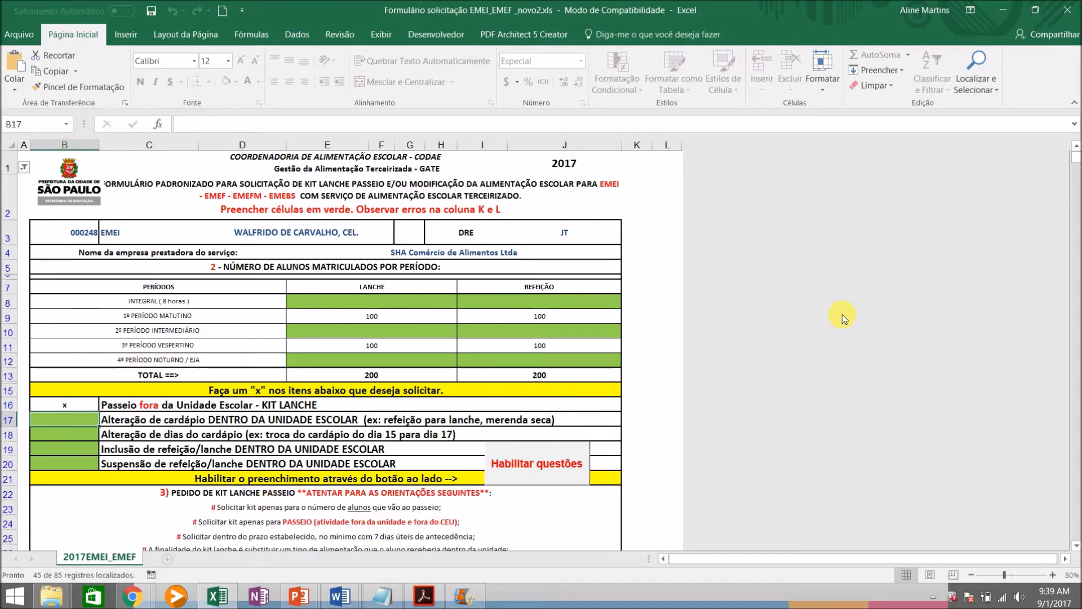
Try to enter 5/9 as the Data do evento in the first row of the kit lanche request table
left_click(1076, 545)
left_click(1076, 545)
left_click(1076, 546)
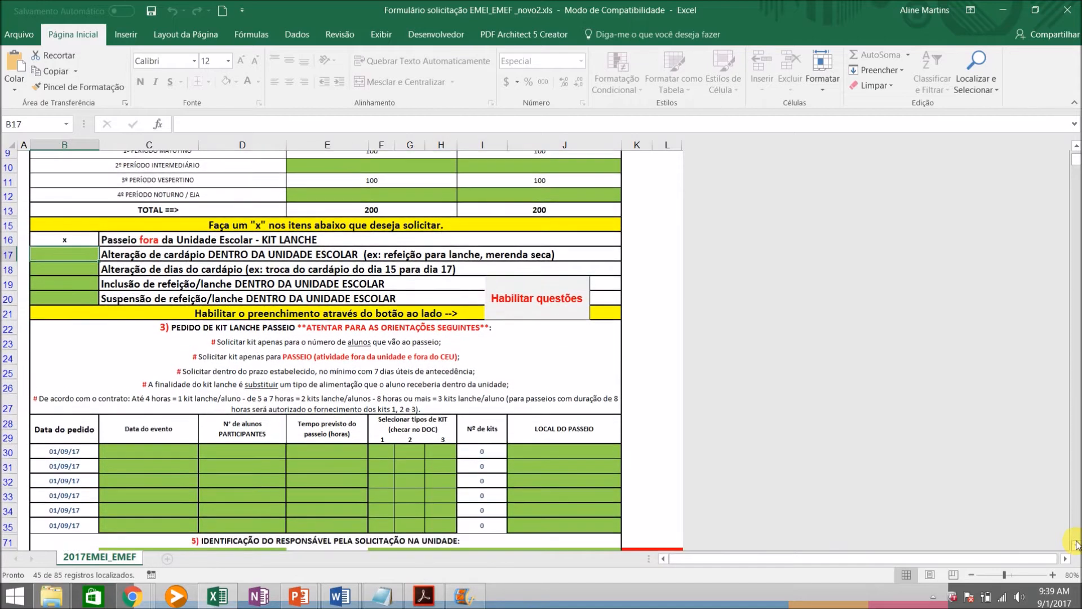
left_click(1076, 546)
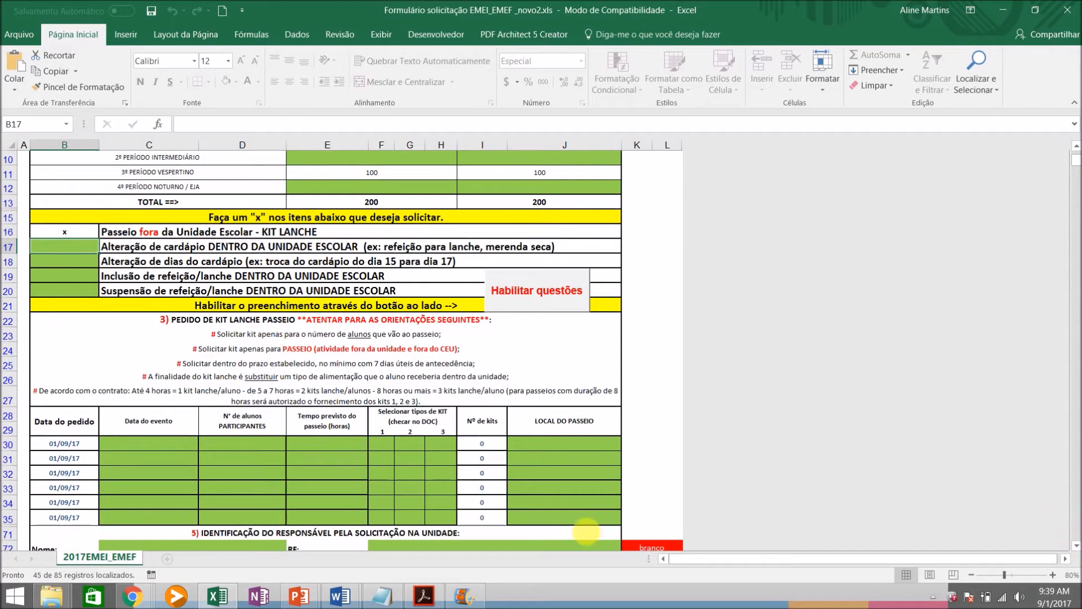
left_click(160, 445)
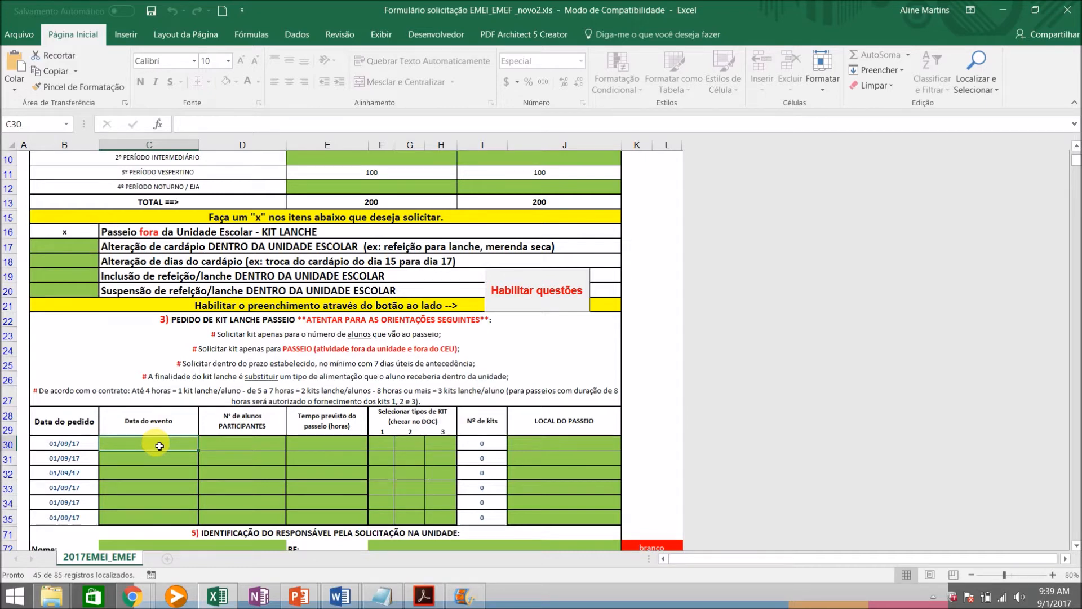
type("5/9")
key("Return")
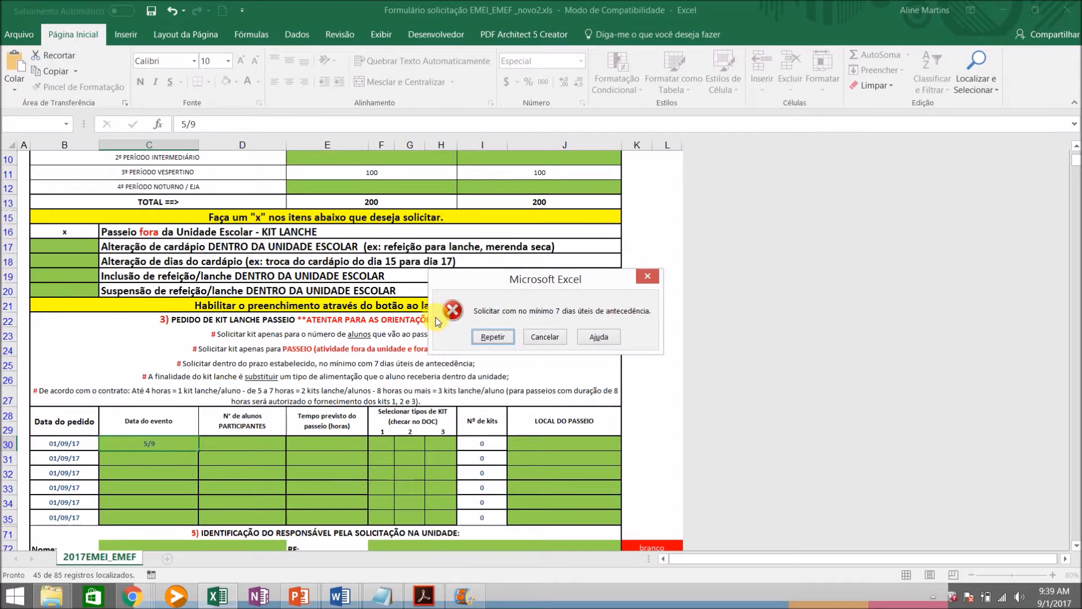
left_click(537, 336)
Set the Data do evento in the first kit lanche request row to 10/9/2017
type("10/9/2017")
key("Tab")
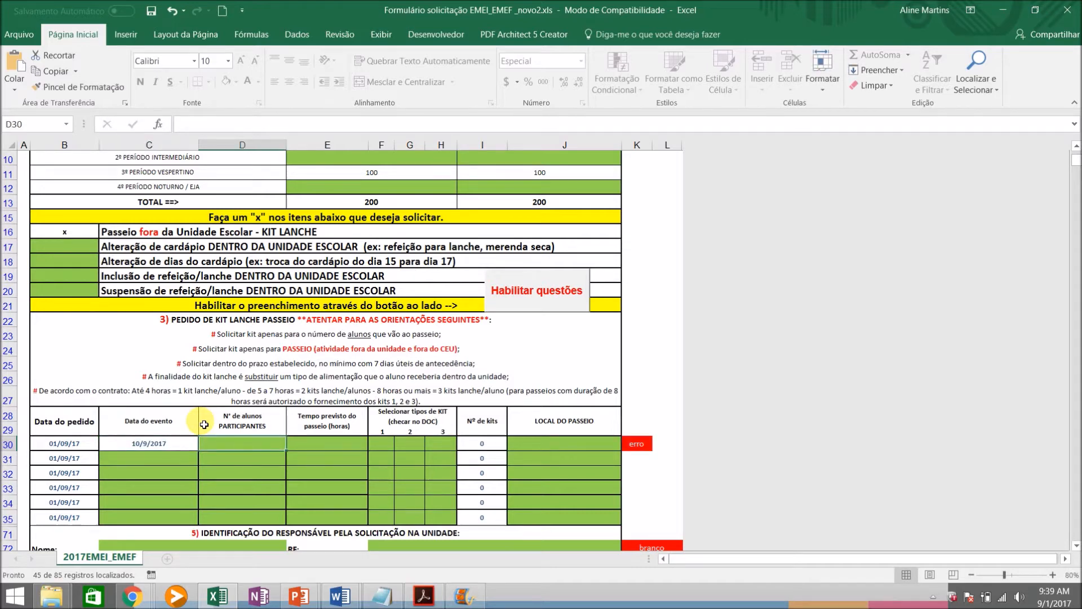
Try to enter 500 as the number of participating students for the 10/9/2017 outing
type("500")
key("Tab")
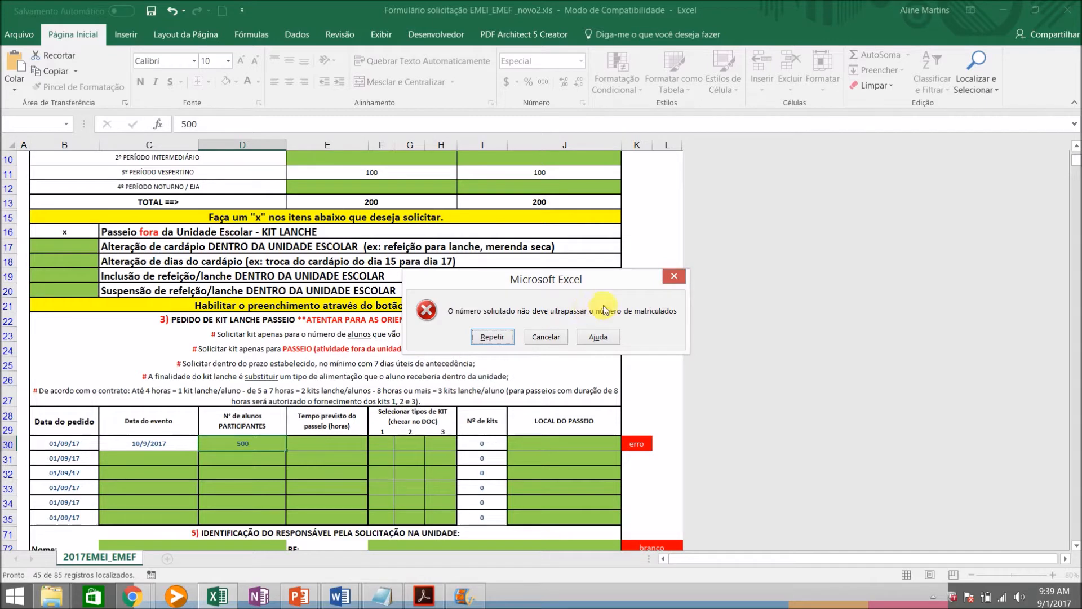
left_click(551, 341)
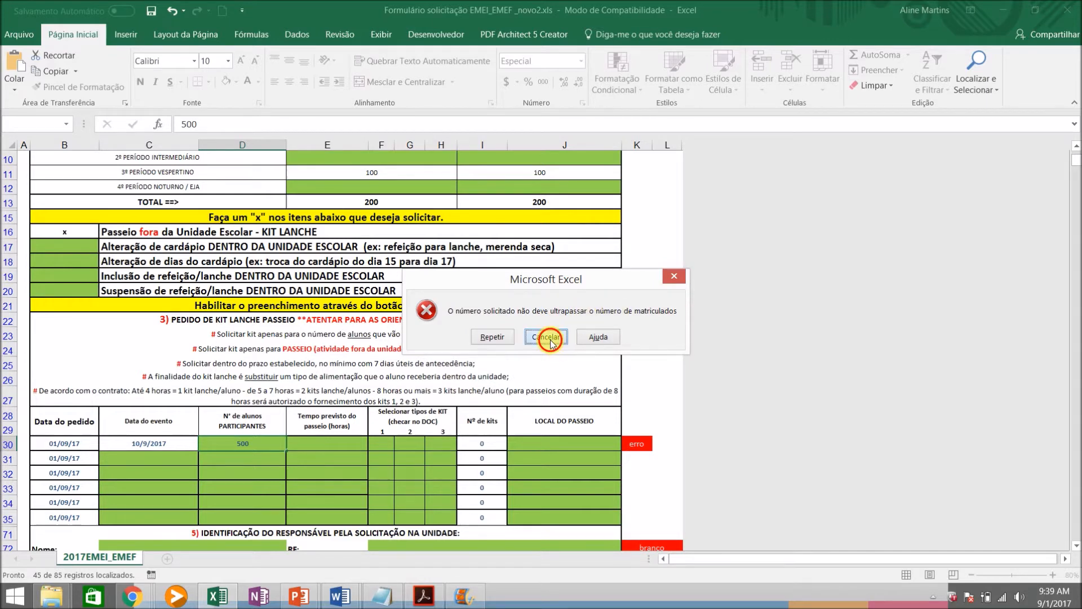
Set the outing's number of participating students to 200 and its expected duration to "5 a 7" hours
type("200")
key("Tab")
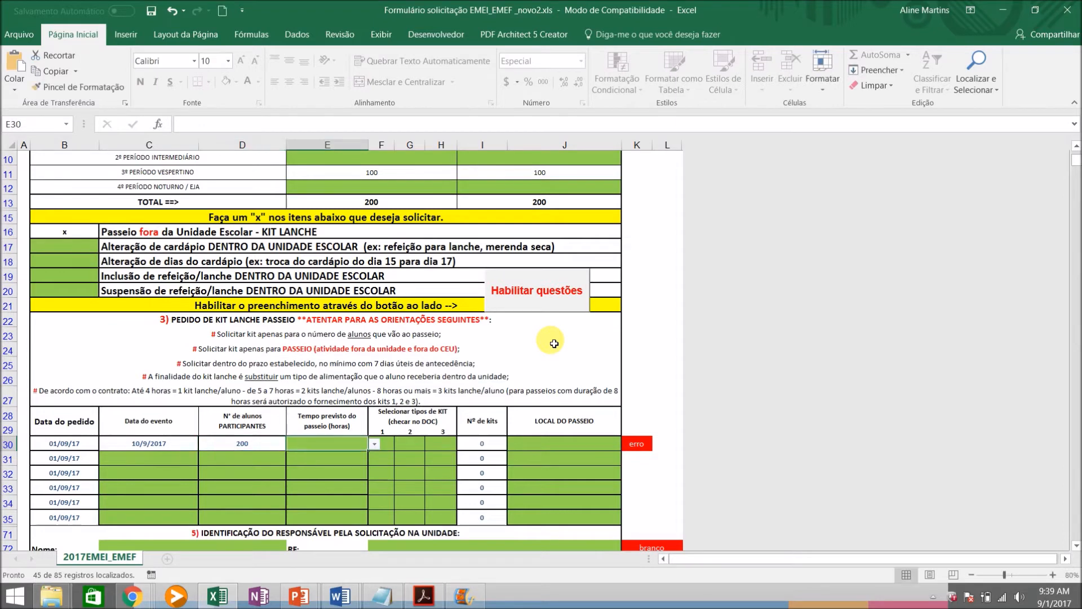
left_click(374, 446)
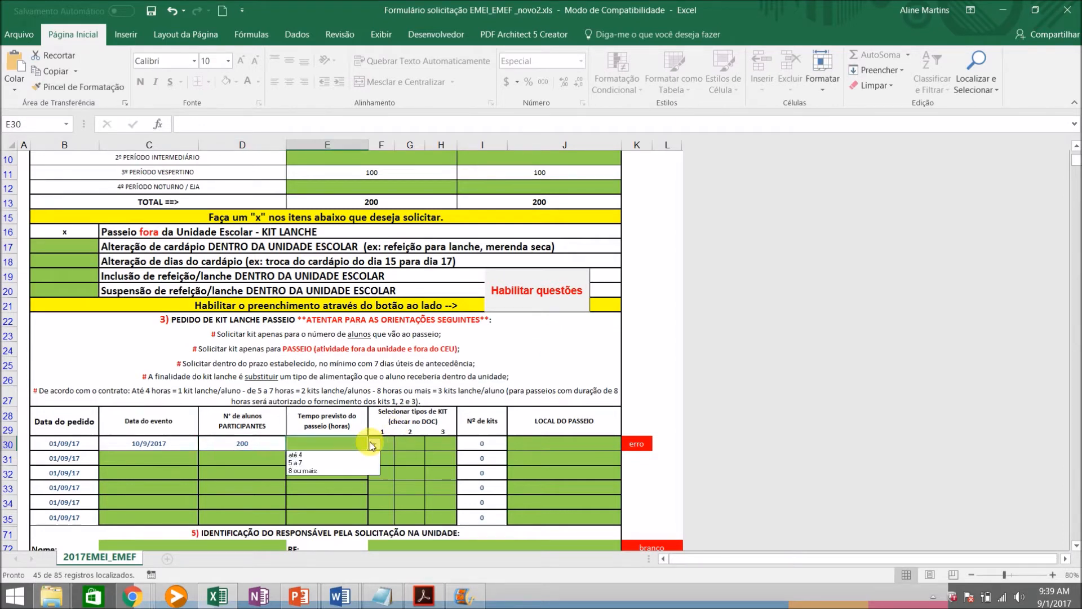
left_click(334, 463)
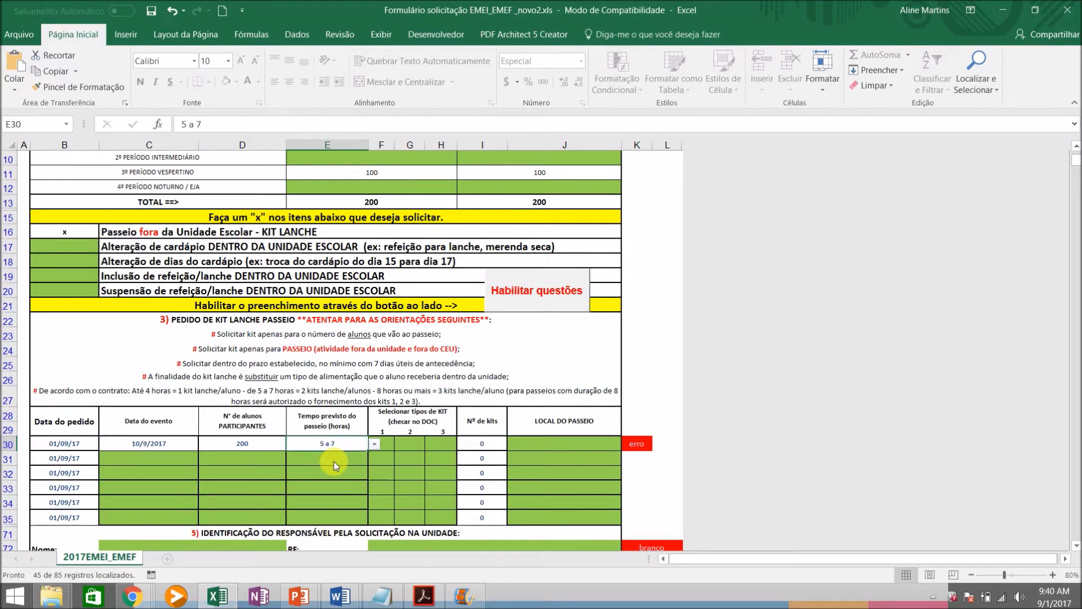
Mark kit types 1 and 3 with x for the outing and enter "museu" as the LOCAL DO PASSEIO
left_click(394, 450)
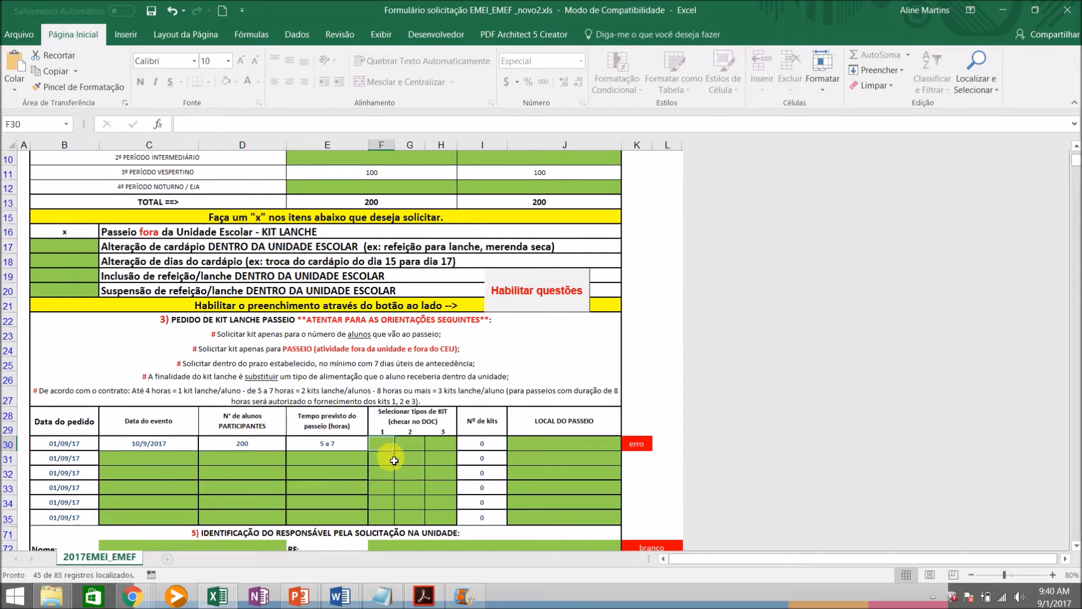
type("x")
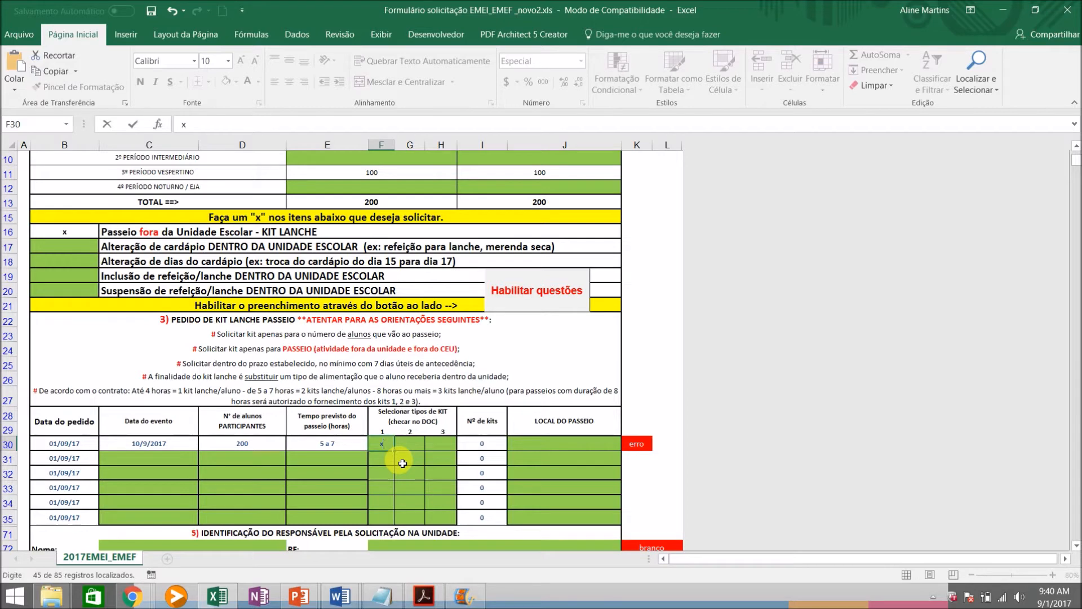
key("Tab")
key("Tab")
type("x")
left_click(566, 446)
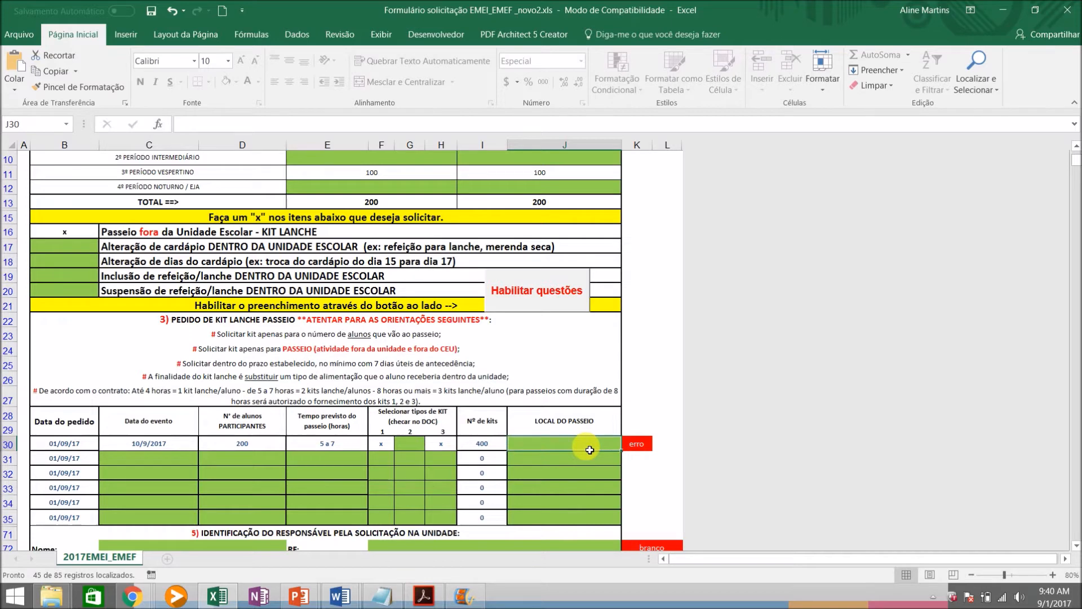
type("museu")
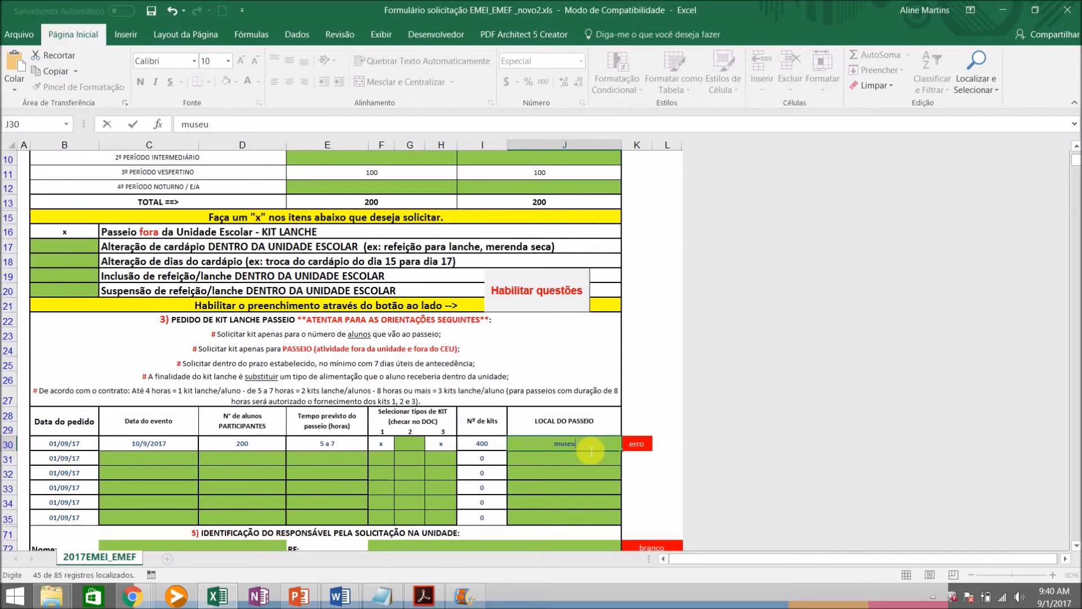
key("Return")
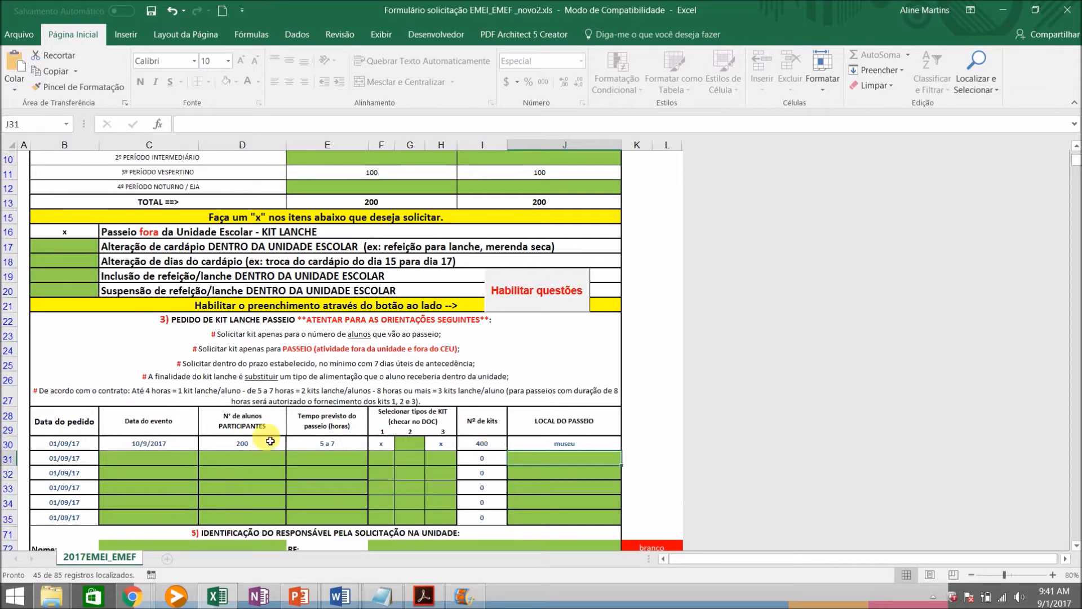
Clear the kit type 1 mark in the museu outing row and restore it with x
left_click(385, 446)
key("Delete")
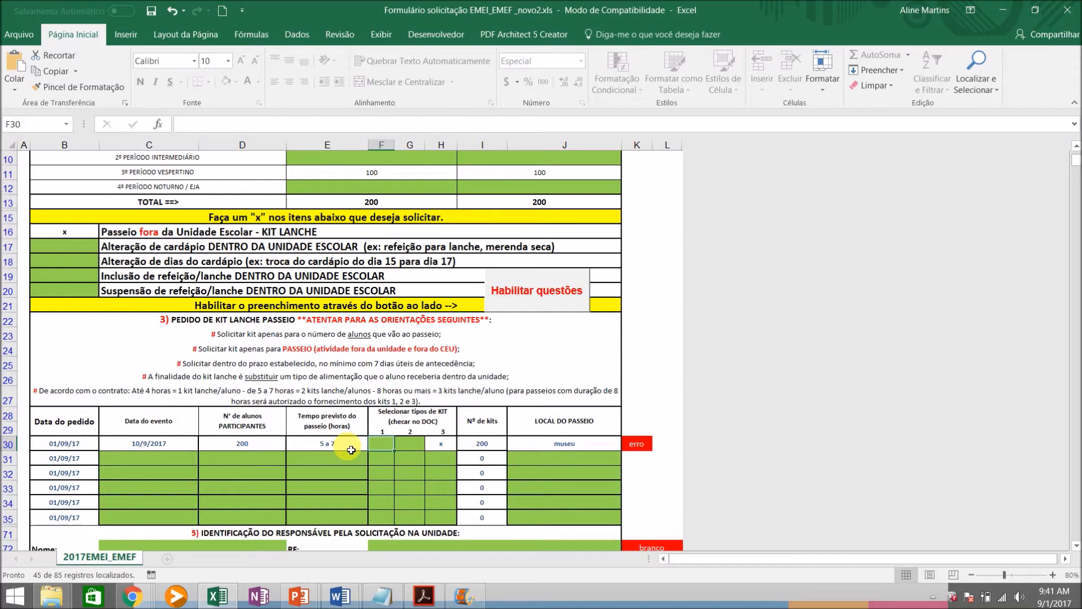
type("x")
key("Return")
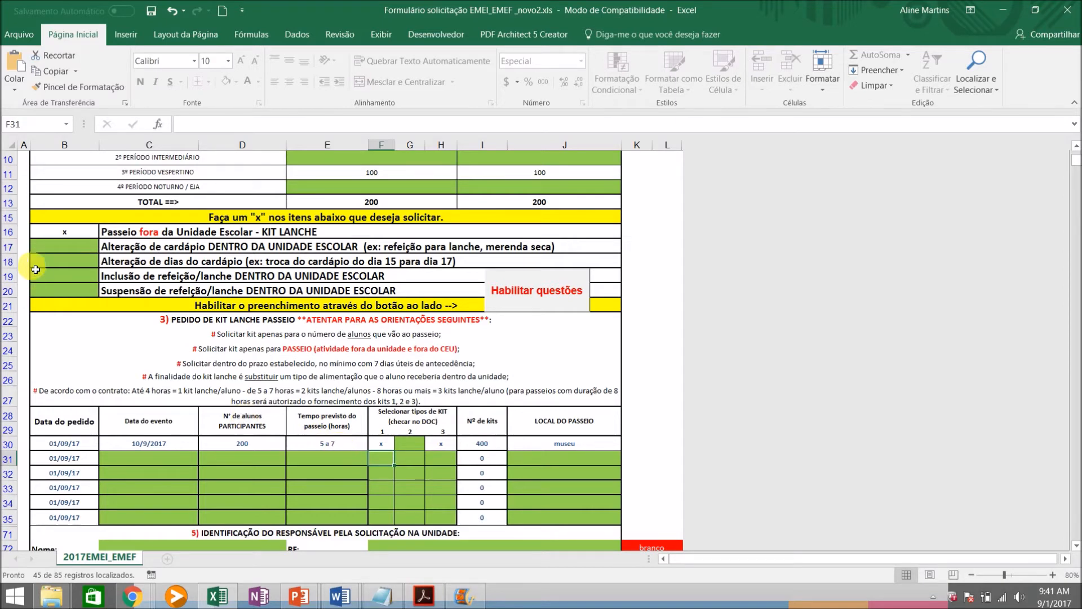
Mark the request "Alteração de cardápio DENTRO DA UNIDADE ESCOLAR" with x and enable its questions
left_click(65, 259)
key("Up")
type("x")
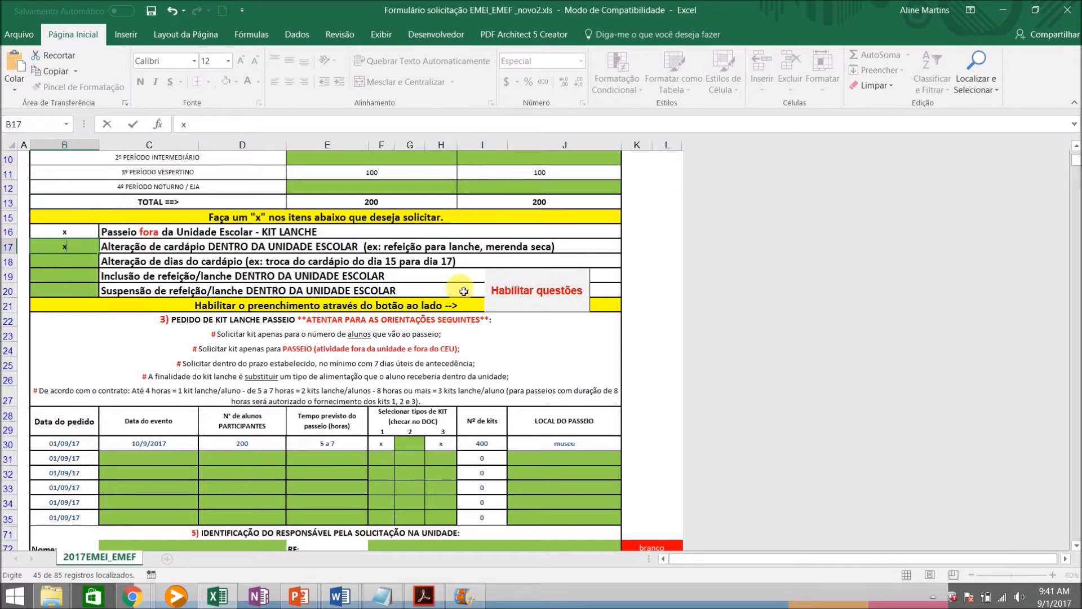
left_click(517, 304)
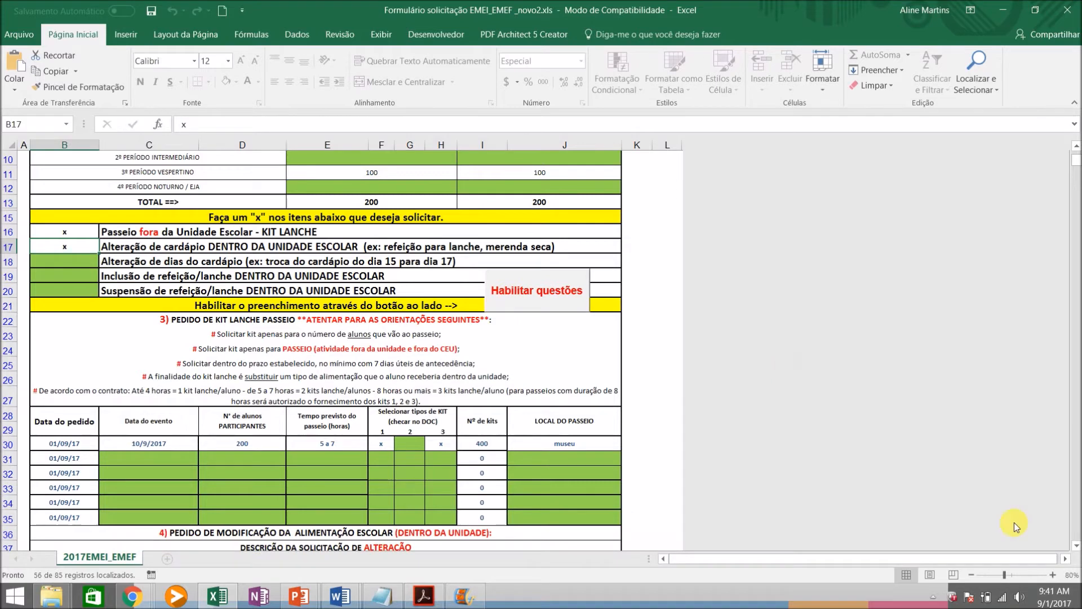
In the first row of the ALTERAÇÃO table, set the change from REFEIÇÃO to LANCHE
scroll(1077, 546, "down", 4)
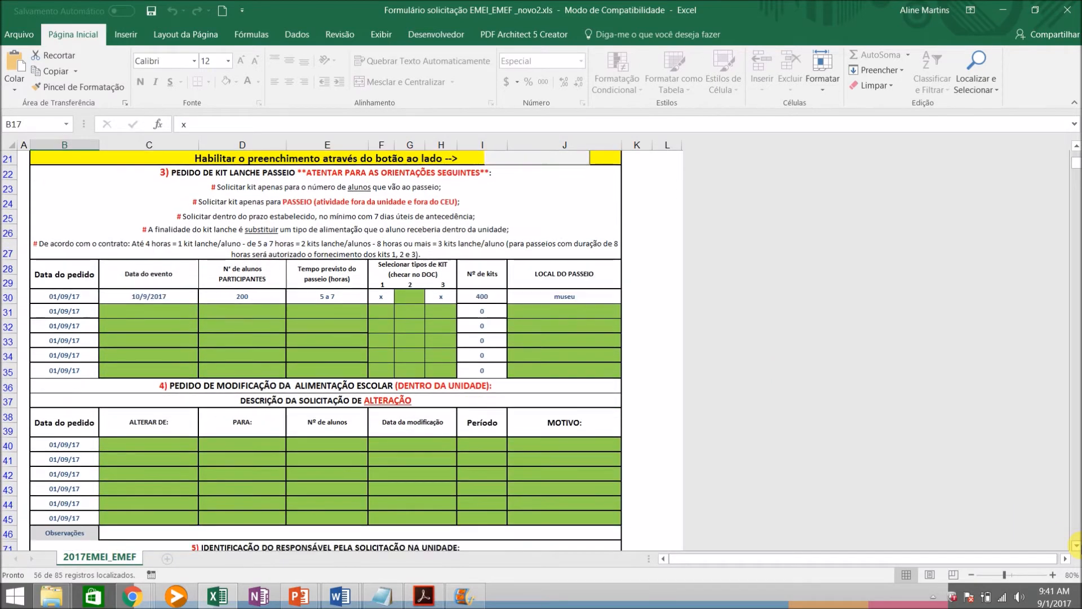
scroll(1077, 546, "down", 2)
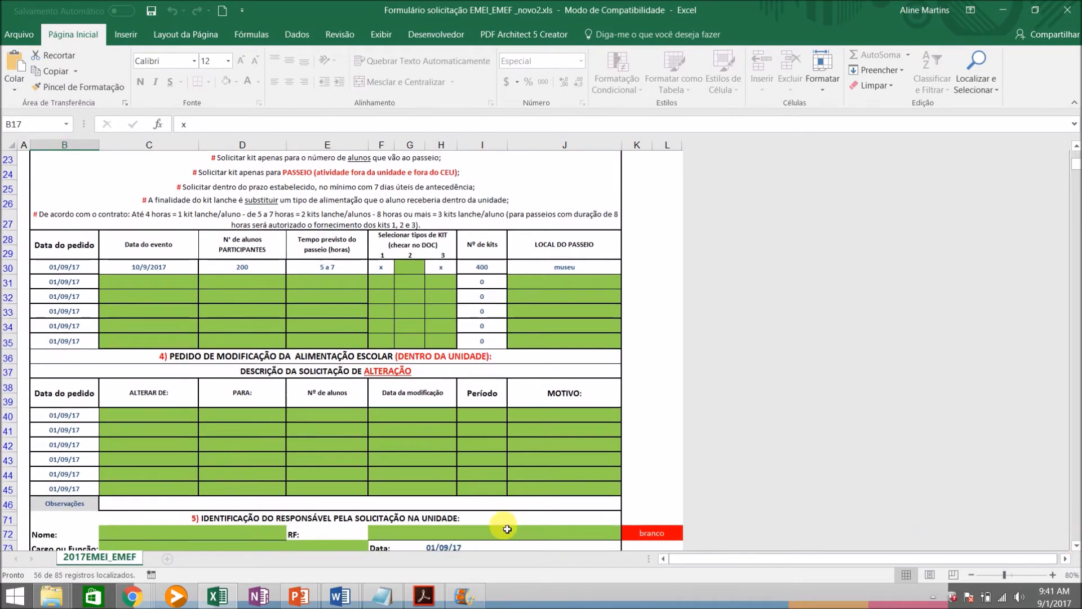
left_click(156, 416)
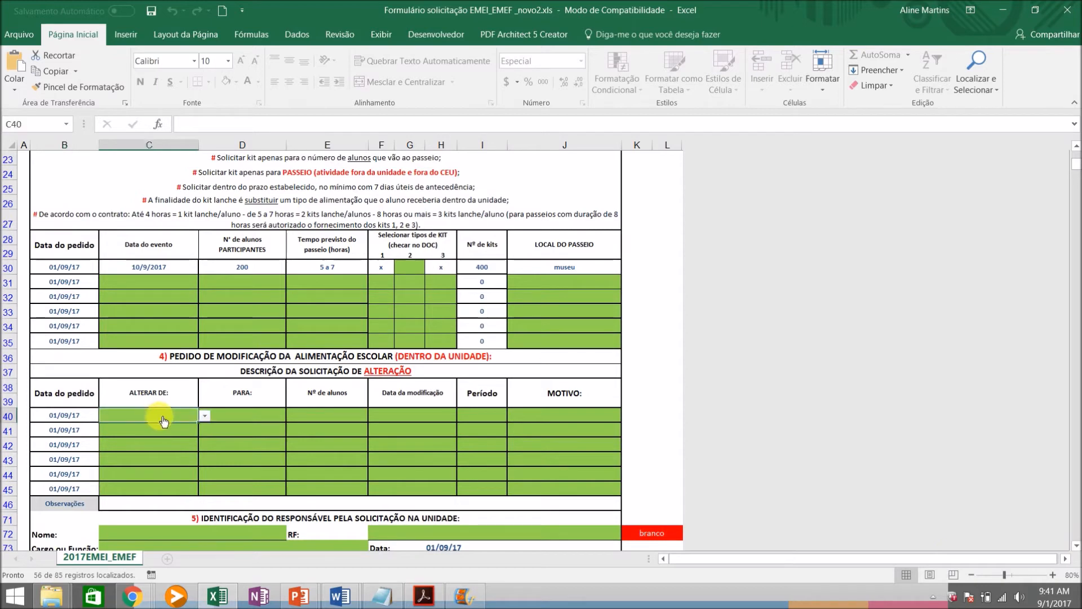
left_click(204, 417)
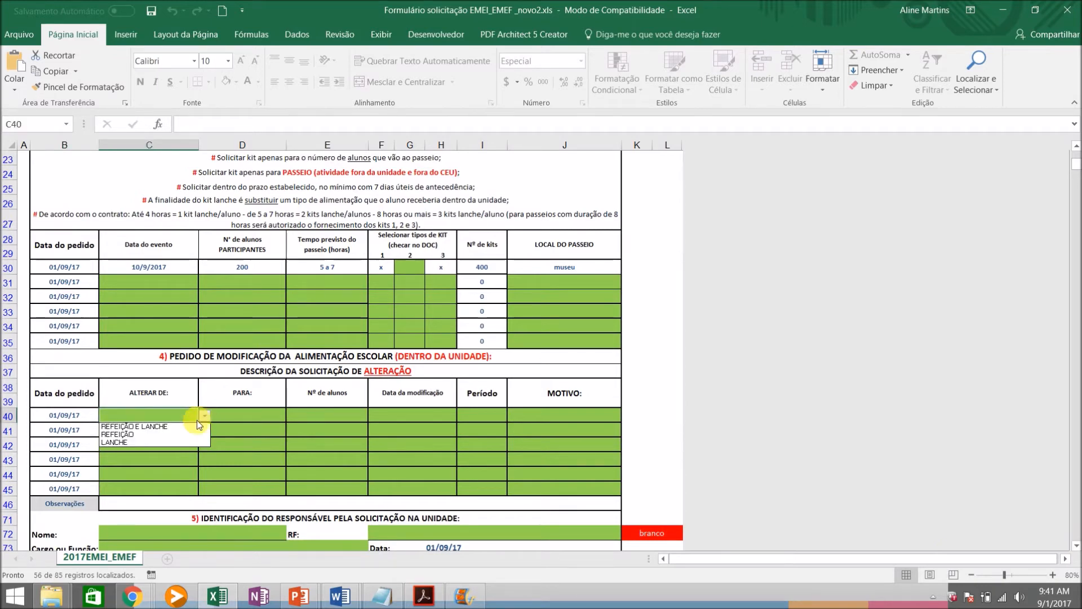
left_click(167, 434)
left_click(273, 411)
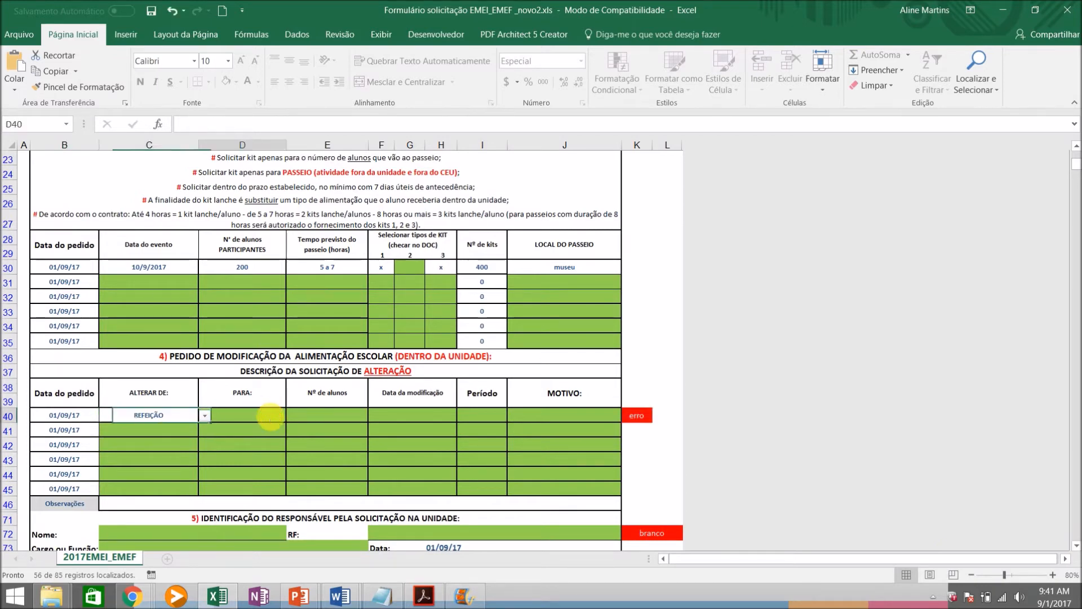
left_click(292, 417)
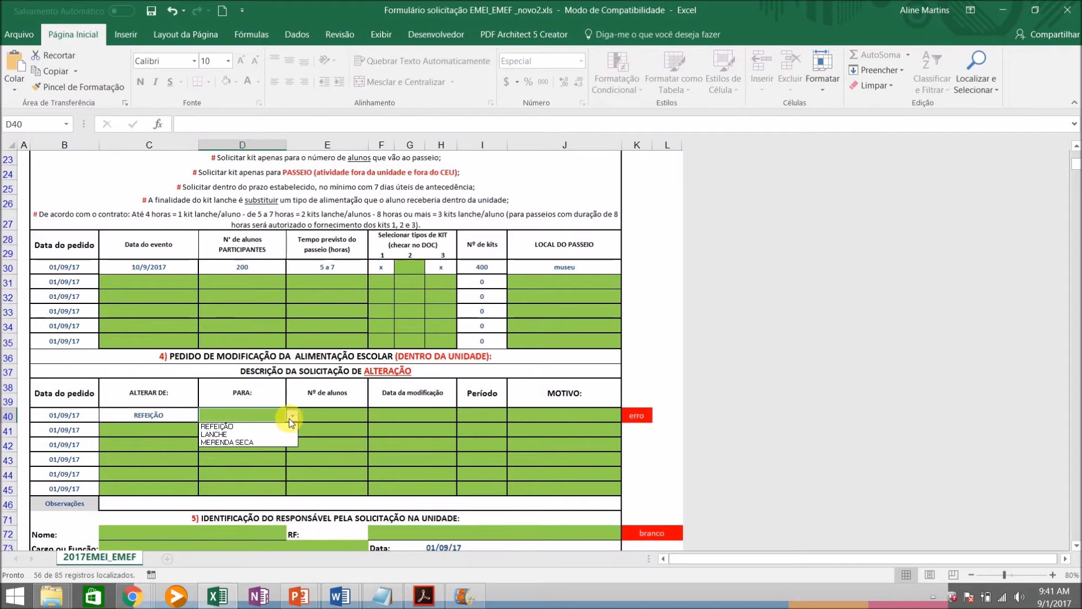
left_click(229, 435)
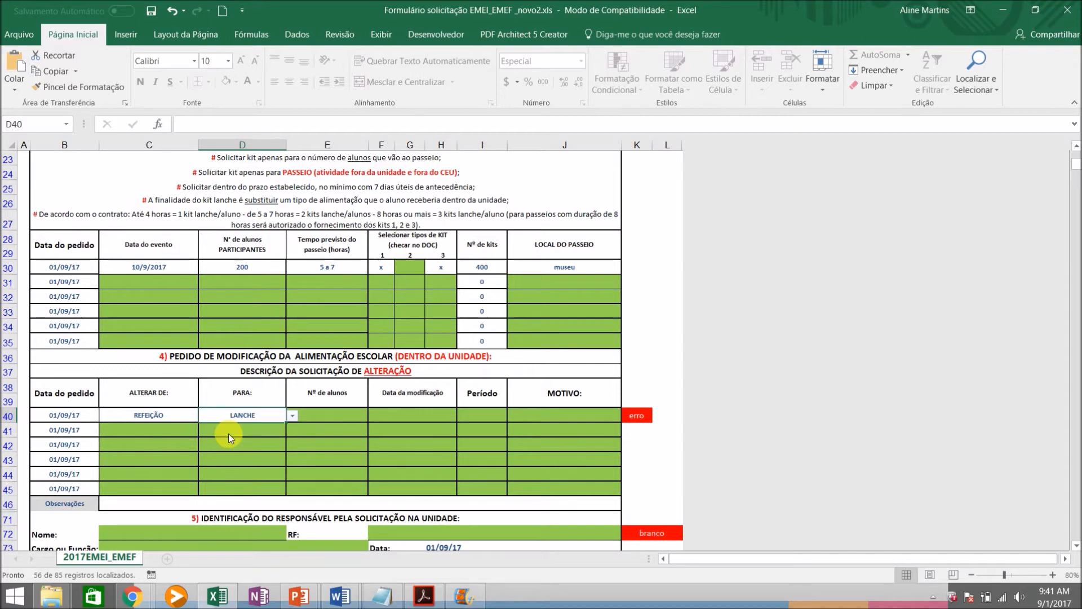
Set the meal alteration's number of students to 200 and its modification date to 10/9/2017
left_click(354, 421)
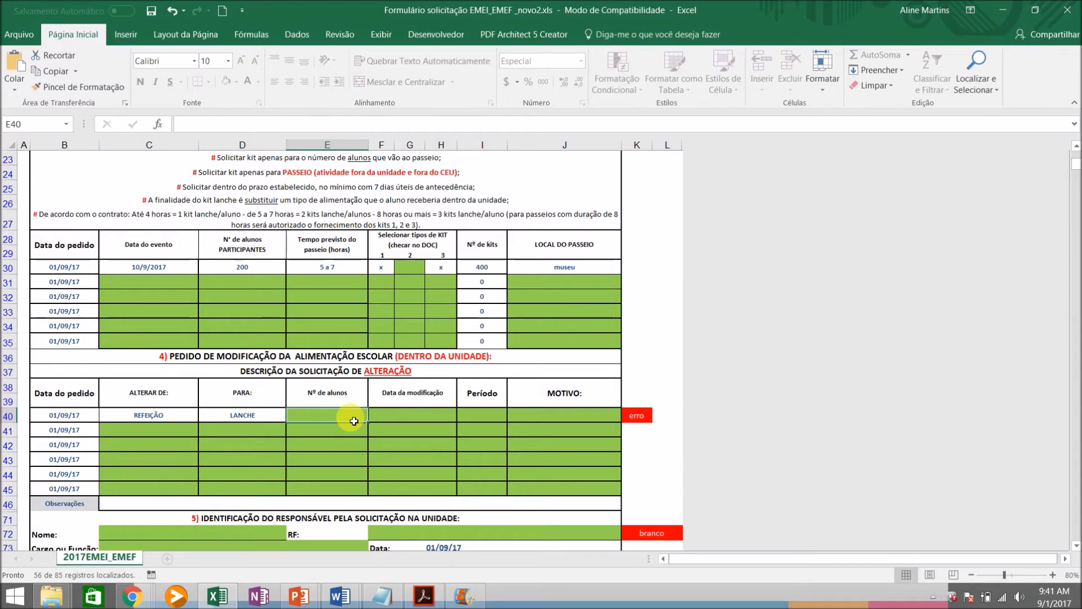
type("200")
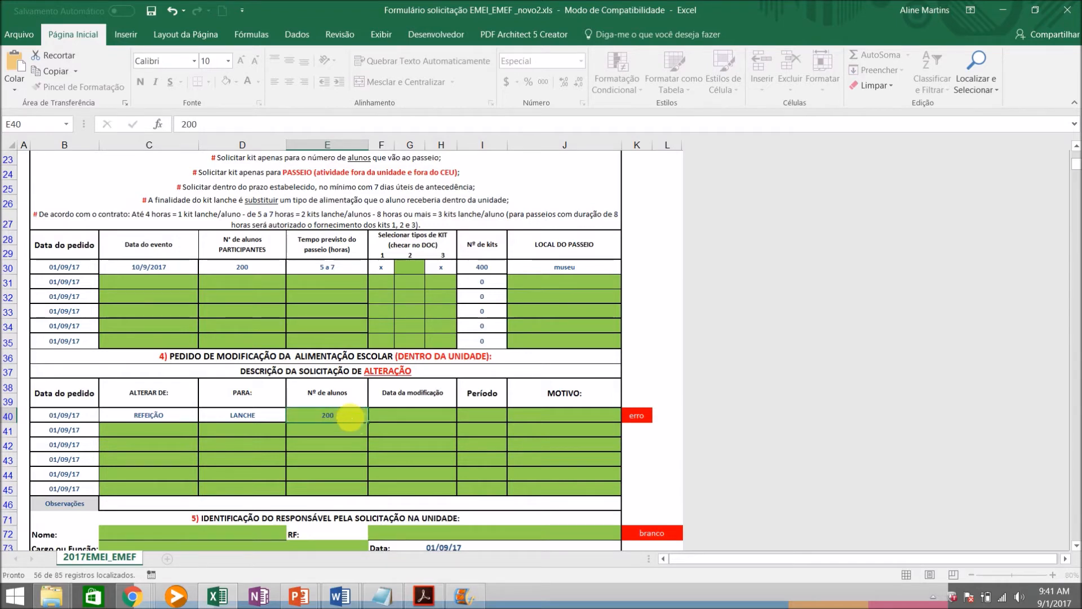
key("Tab")
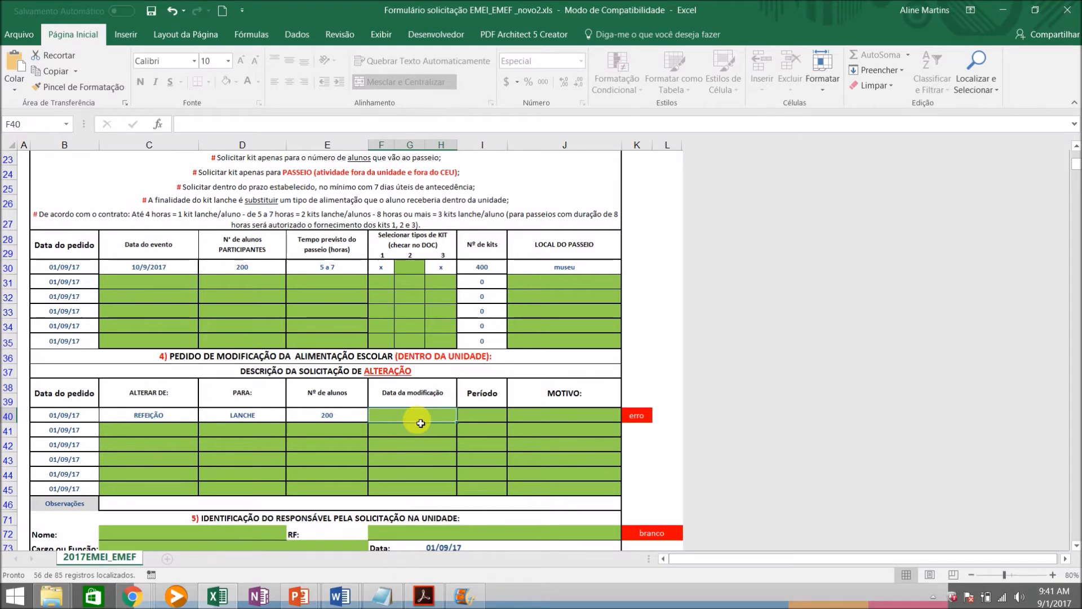
type("10/9")
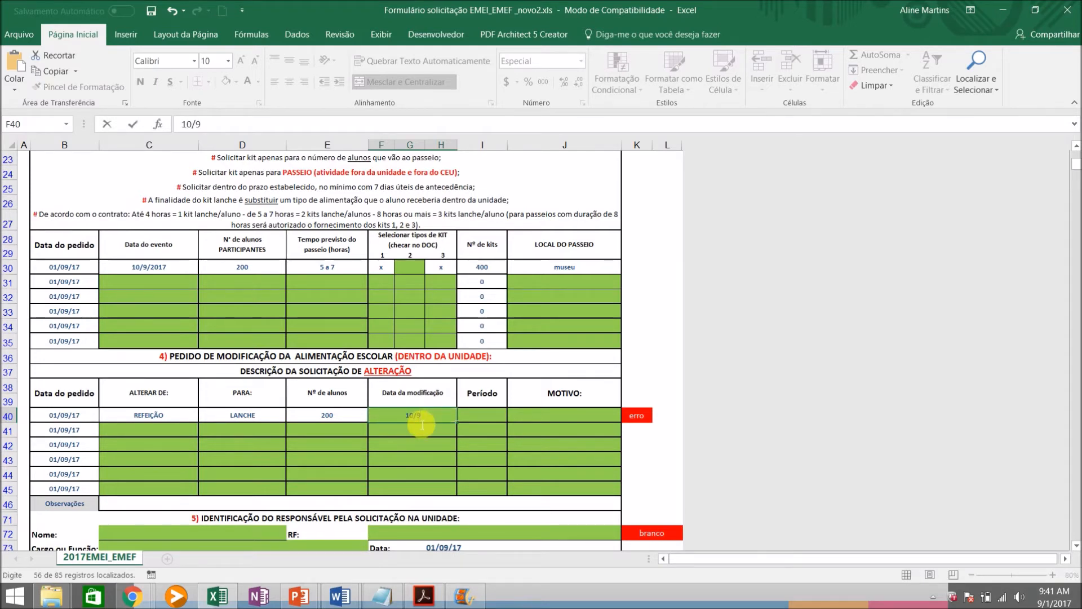
key("Tab")
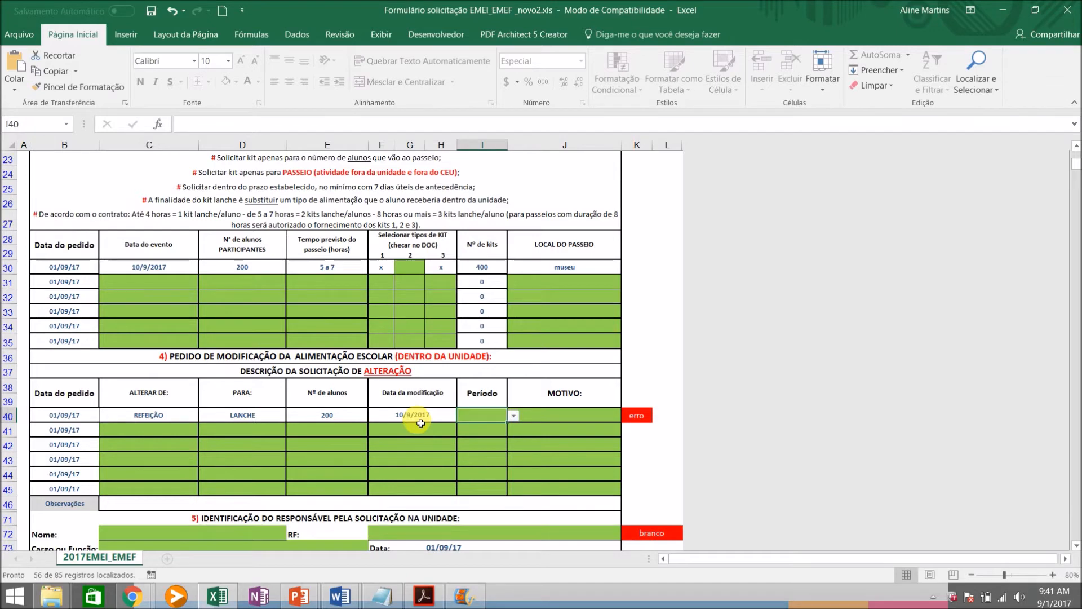
Set the meal alteration's period to "1º e 3º P" and enter "aniversariantes do mês" as its MOTIVO
left_click(513, 416)
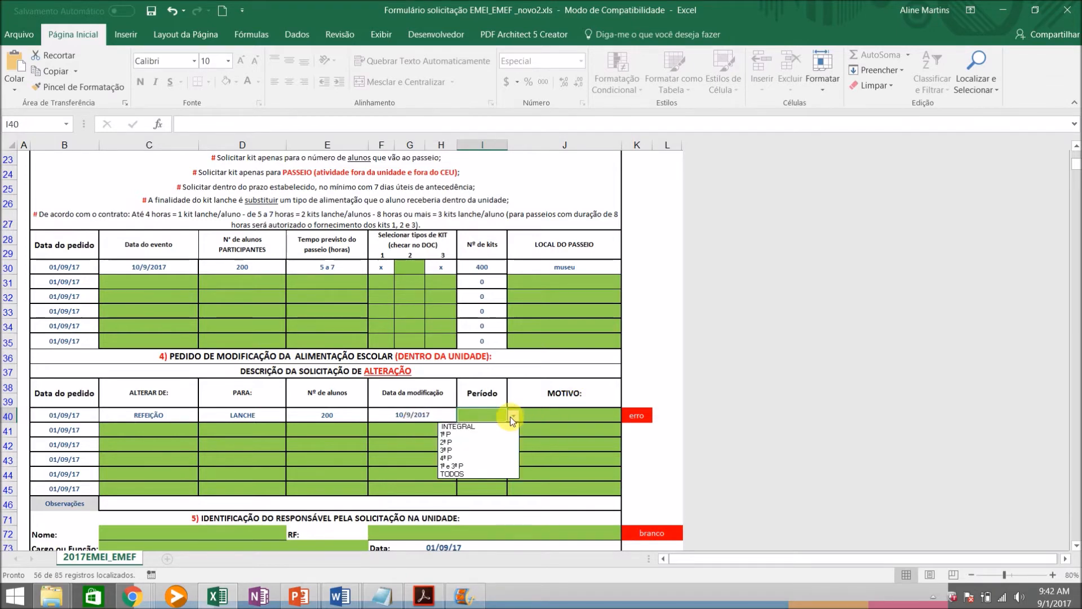
left_click(455, 468)
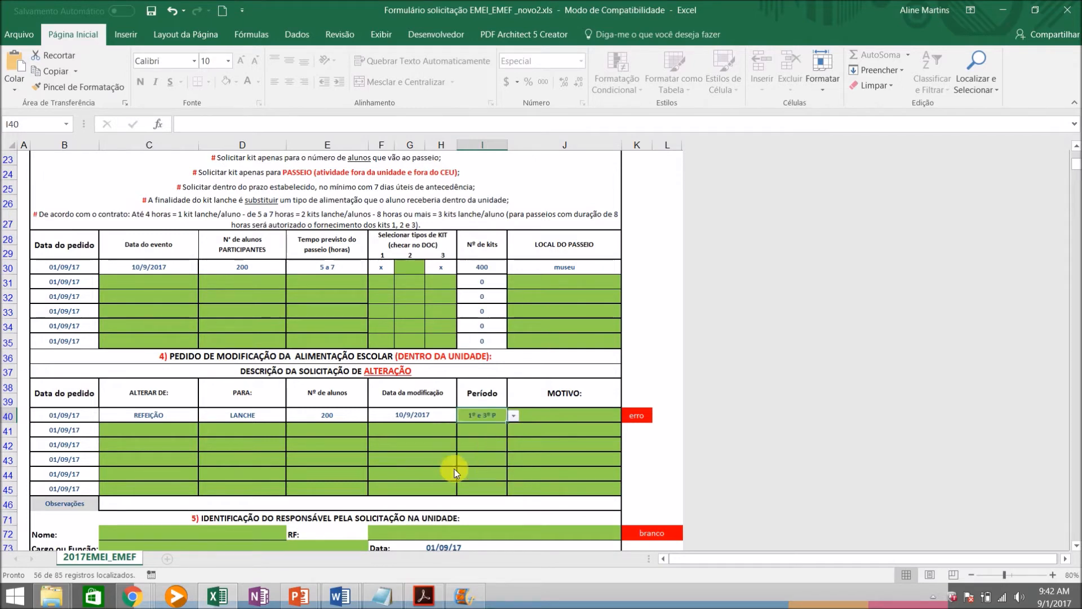
left_click(567, 416)
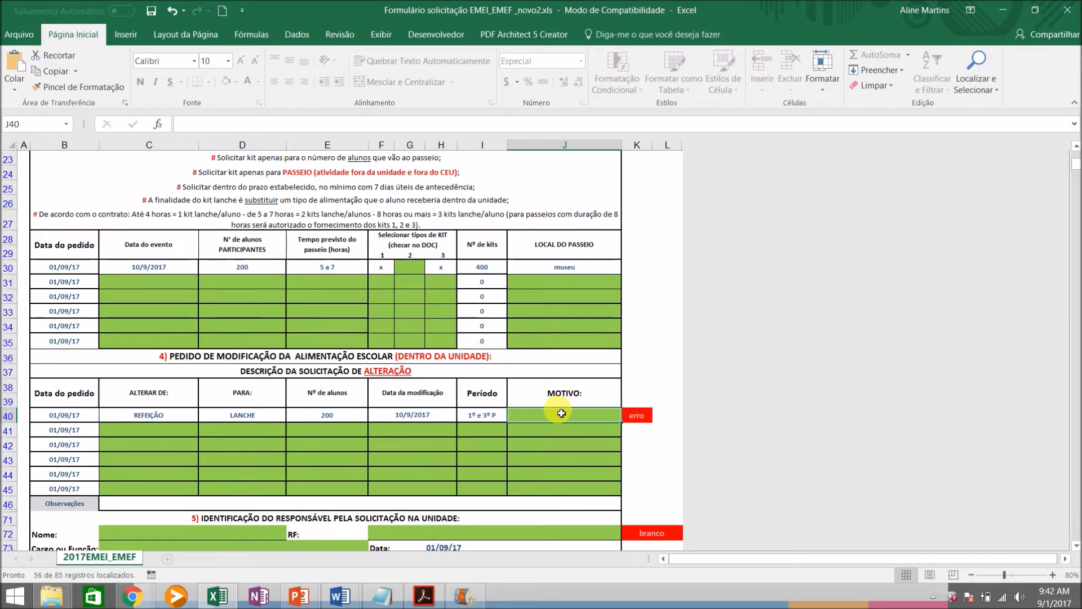
type("aniver")
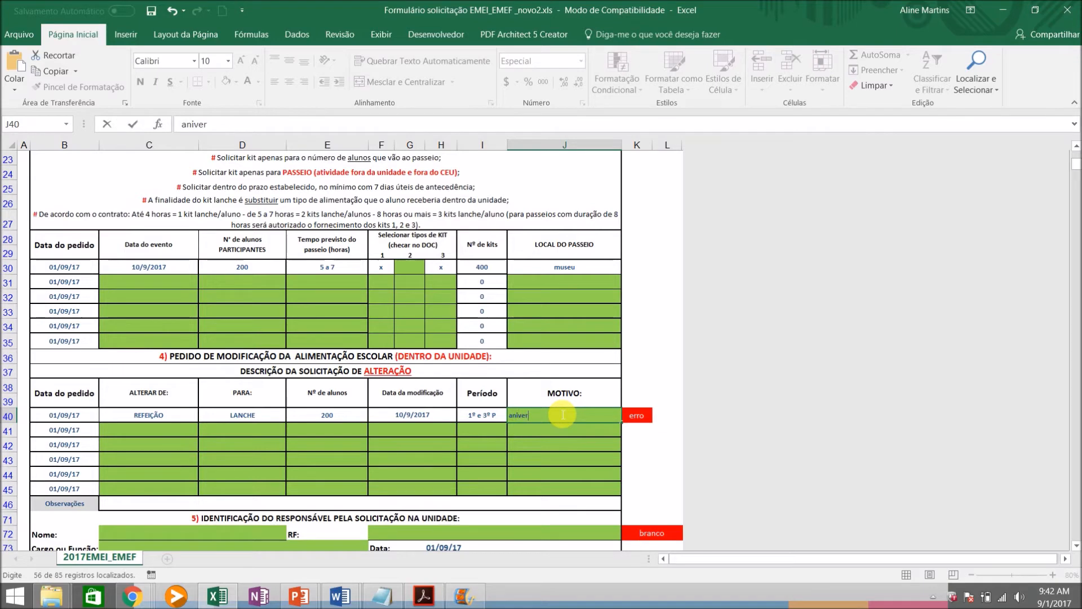
type("sariantes do mê")
key("Return")
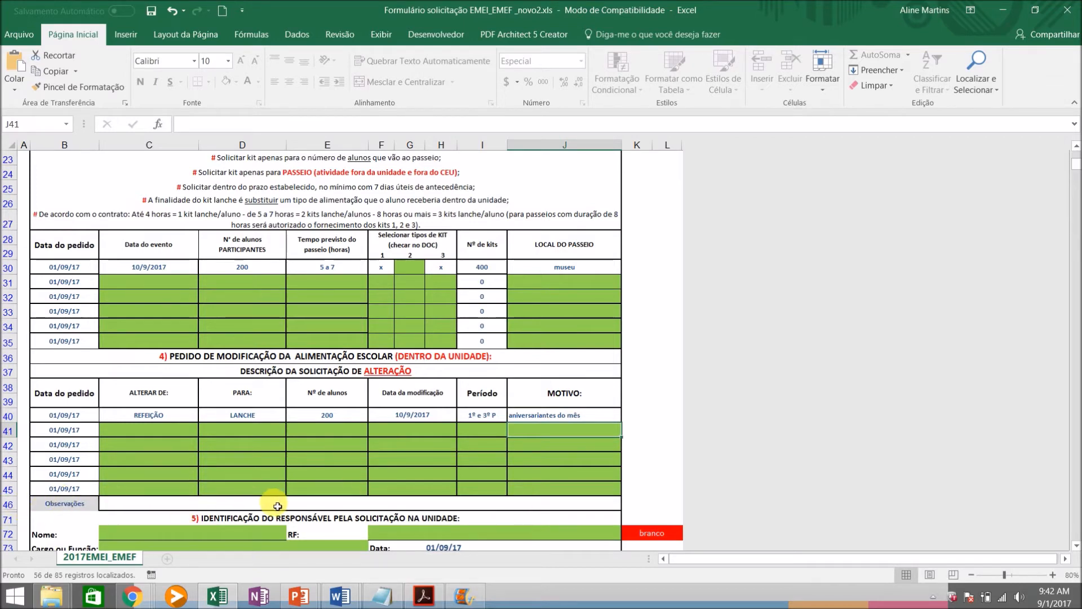
Mark the request "Alteração de dias do cardápio" with x and enable its questions
left_click_drag(1078, 164, 1078, 158)
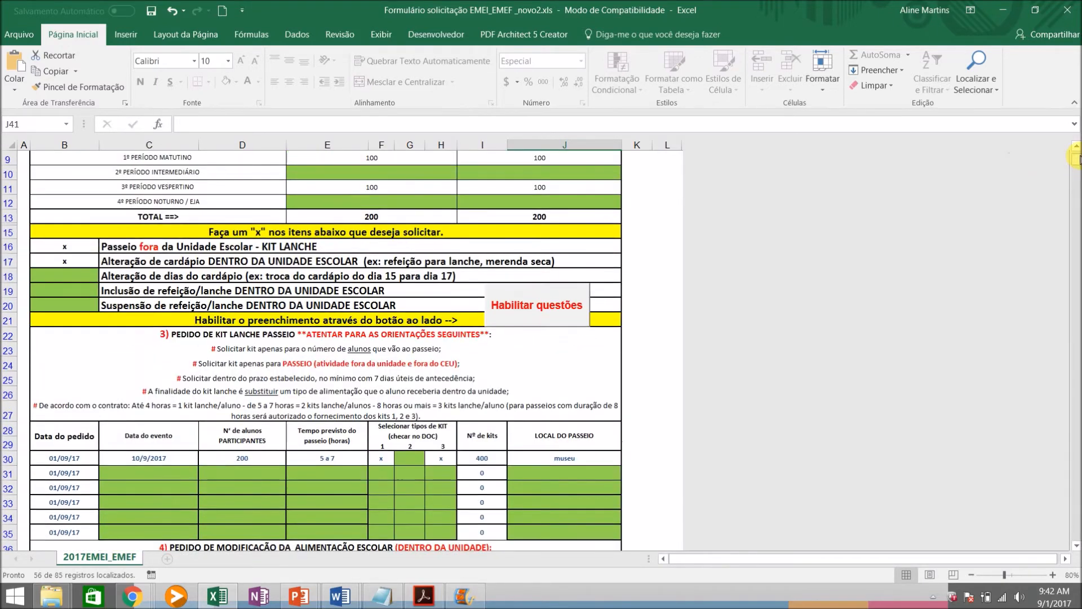
left_click(70, 281)
type("x")
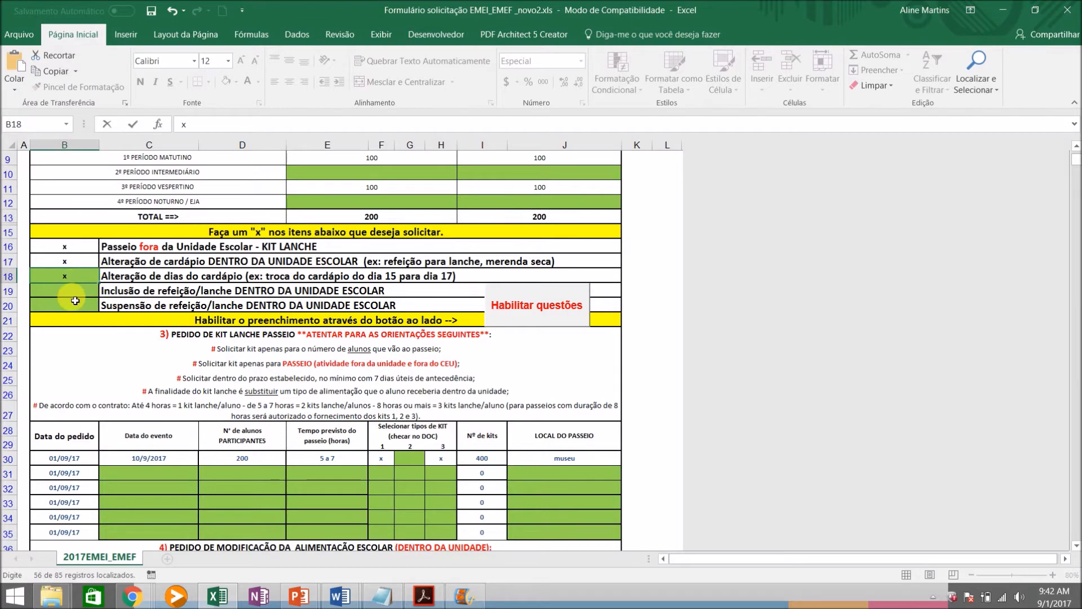
key("Return")
left_click(547, 297)
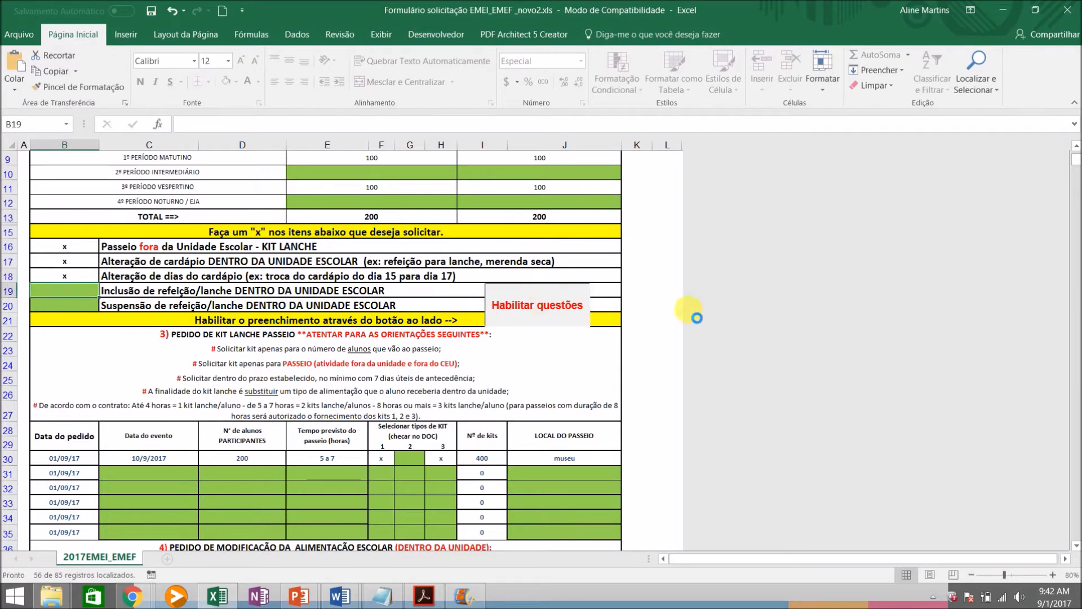
In the first row of the full-day menu SUBSTITUIÇÃO table, replace the 10/9/2017 menu with the 12/9/2017 menu
left_click(1077, 545)
left_click_drag(1077, 545, 1077, 546)
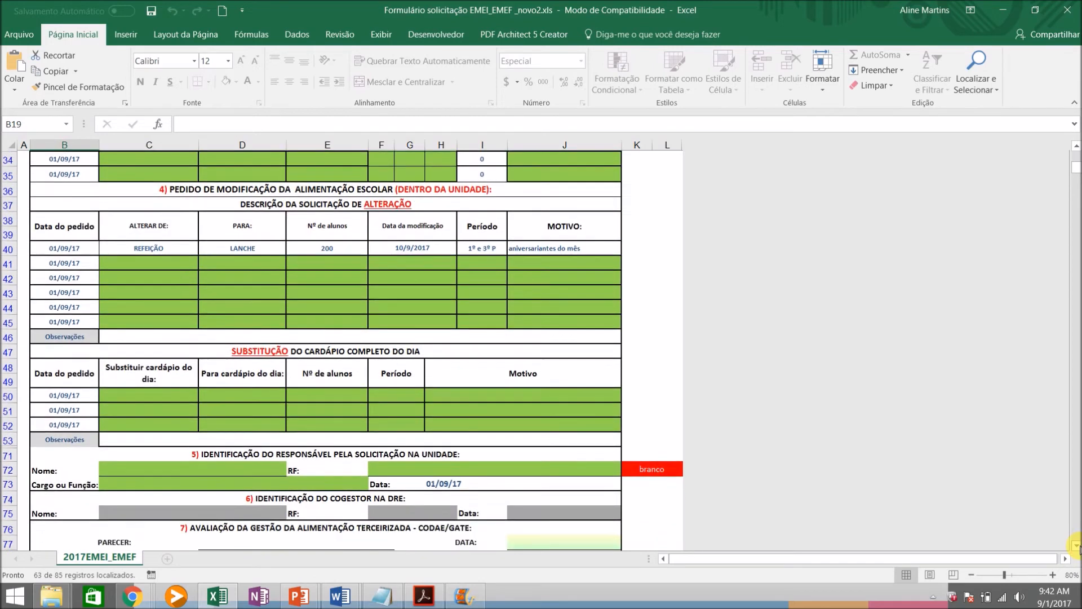
left_click(160, 392)
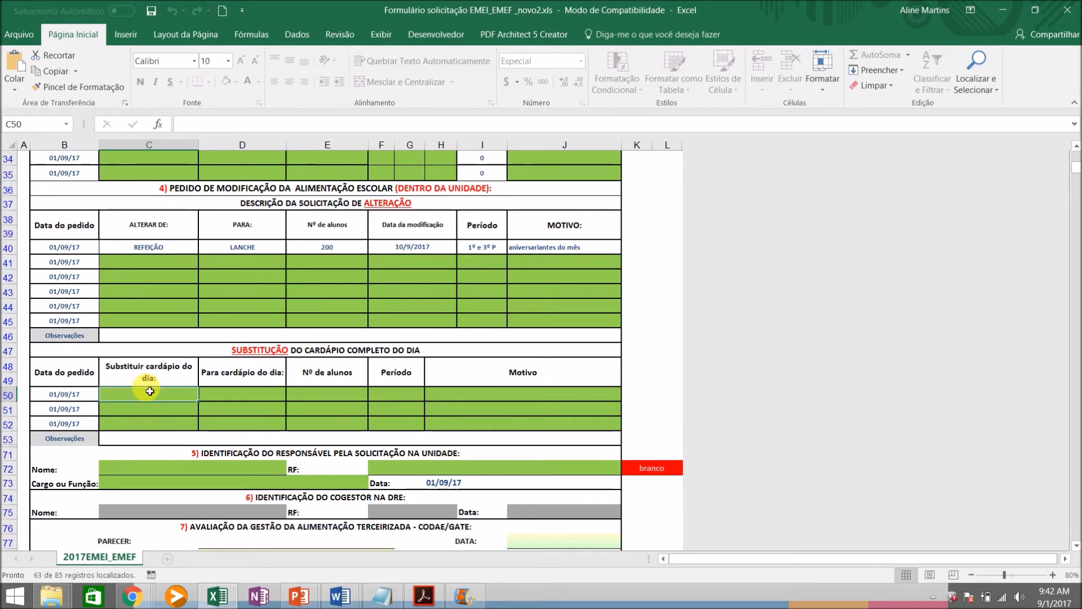
type("10/9")
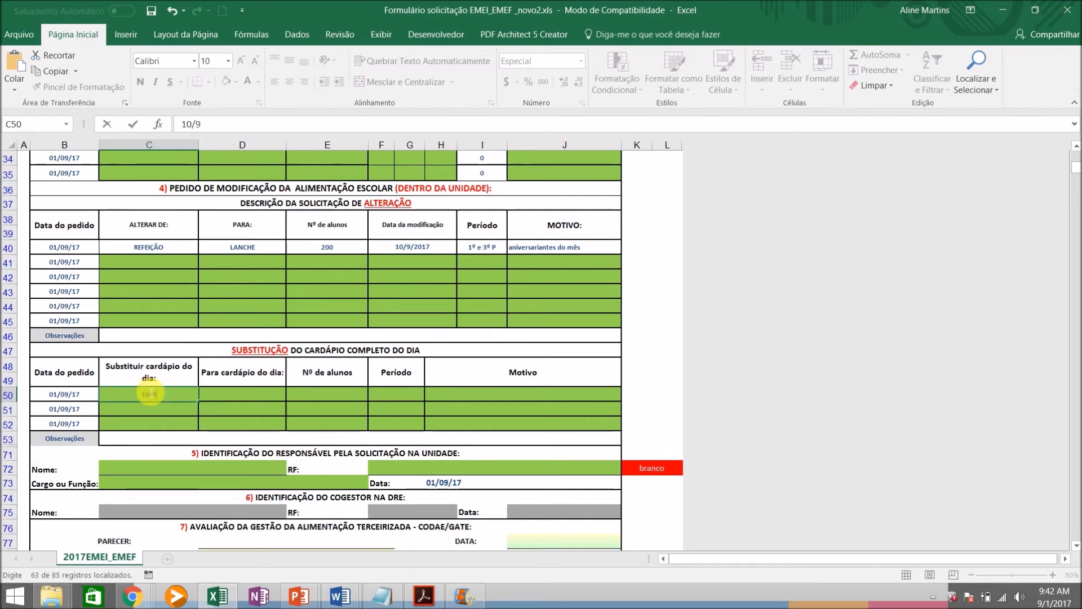
key("Tab")
type("12")
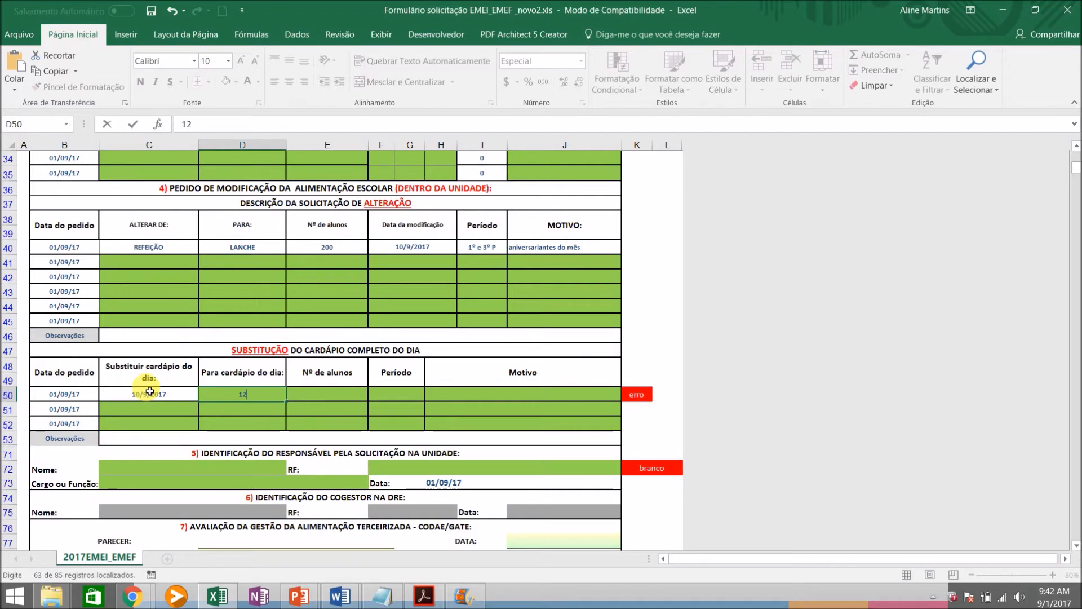
type("/9/2017")
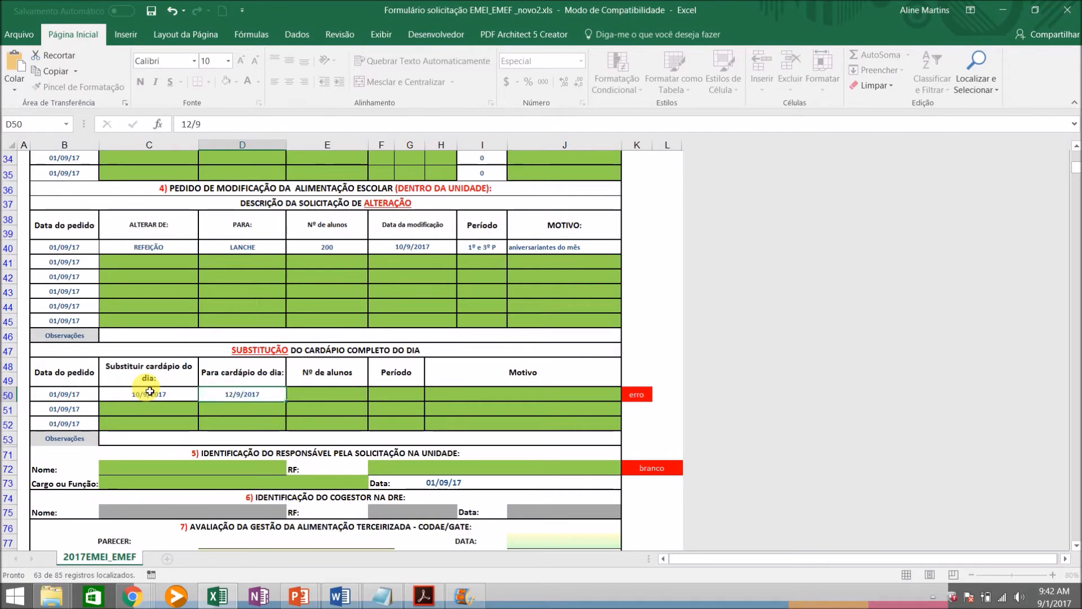
key("Tab")
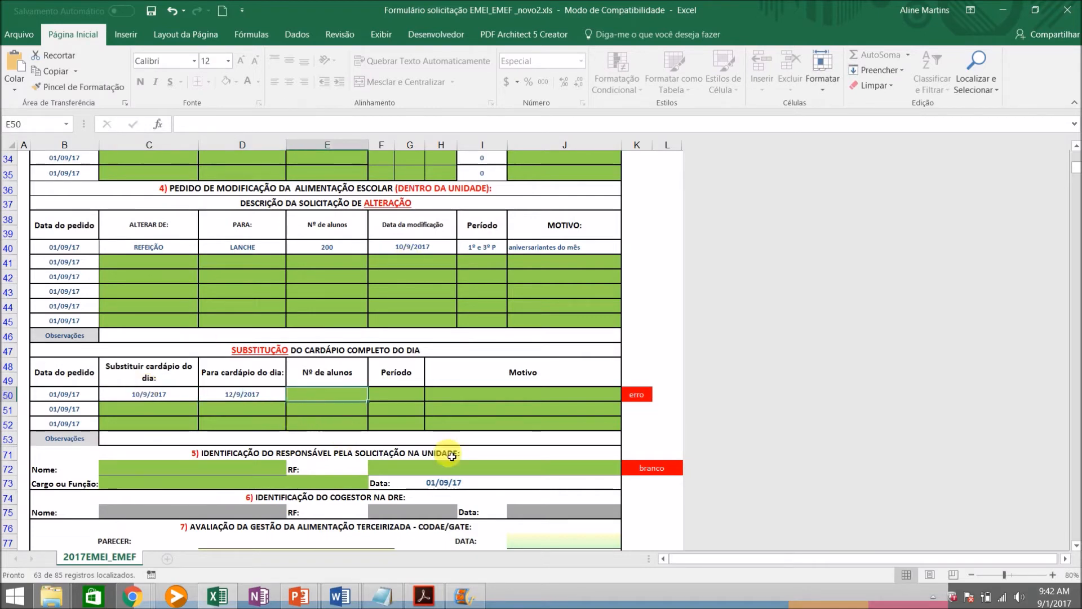
Set the menu substitution's number of students to 200 and its period to "1º e 3º P"
type("200")
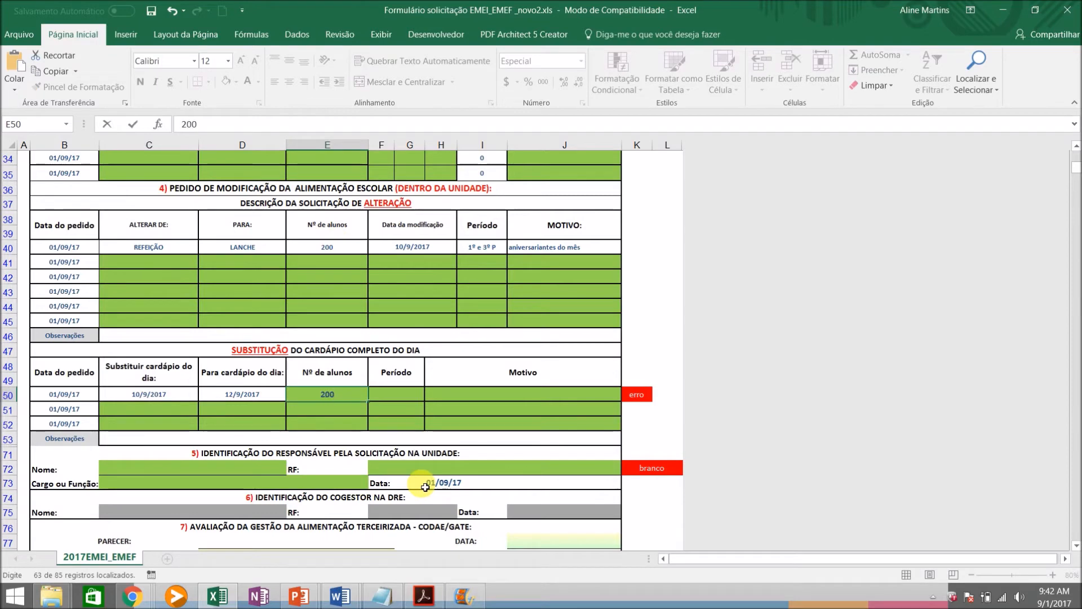
key("Tab")
left_click(430, 395)
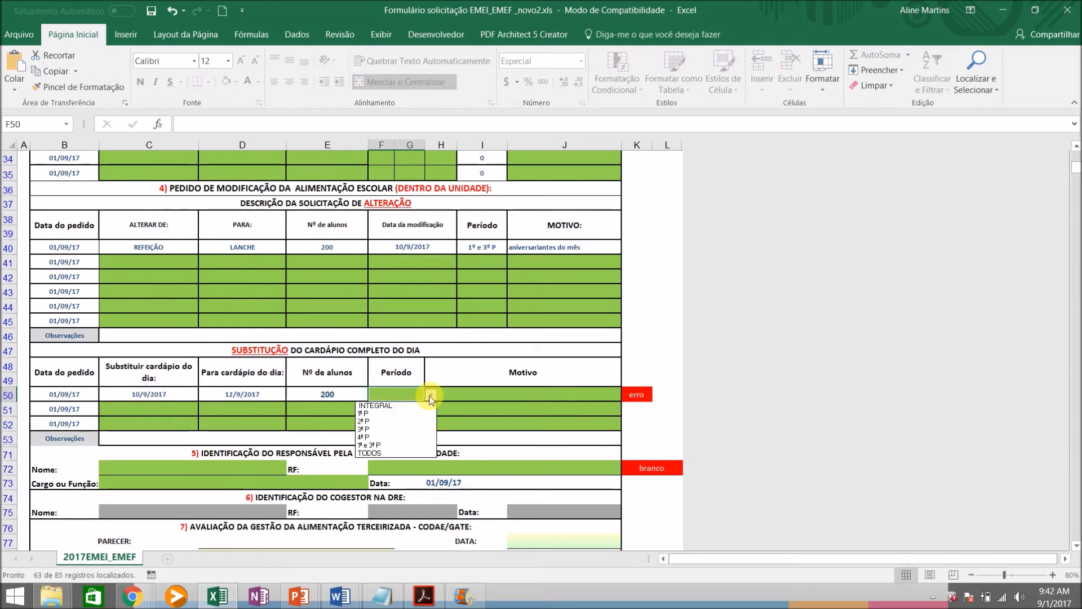
left_click(384, 443)
Enter "atividade pedagógica" as the Motivo of the menu substitution
left_click(483, 400)
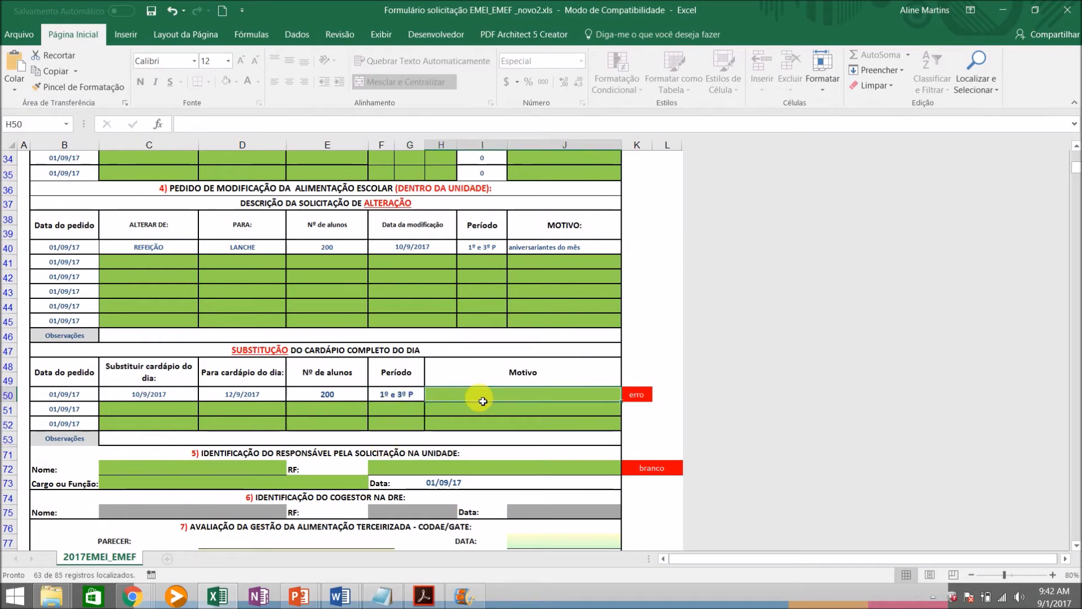
type("ati")
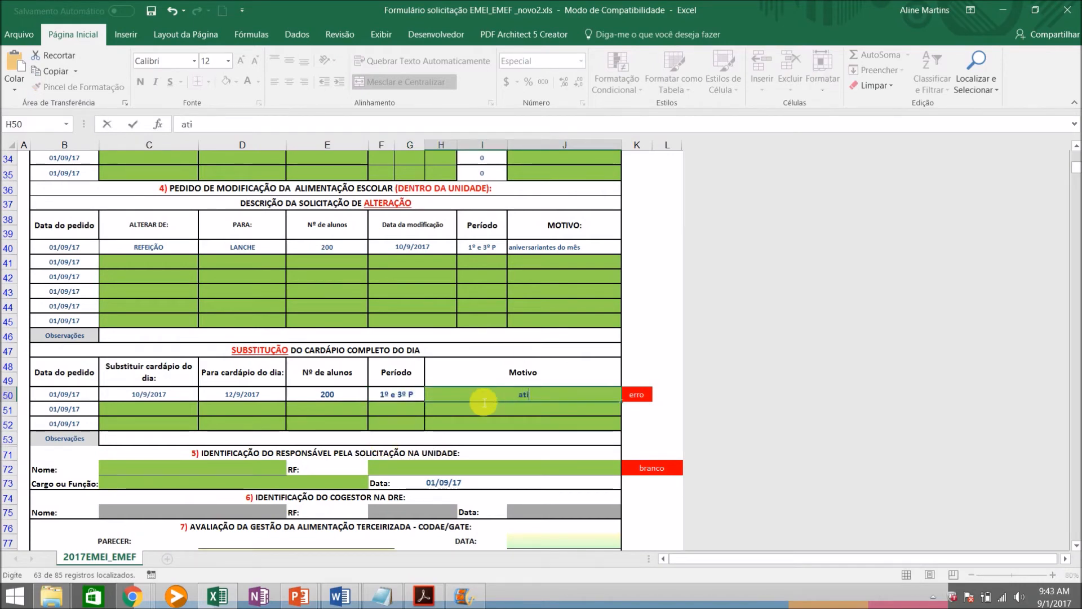
type("vidade ped")
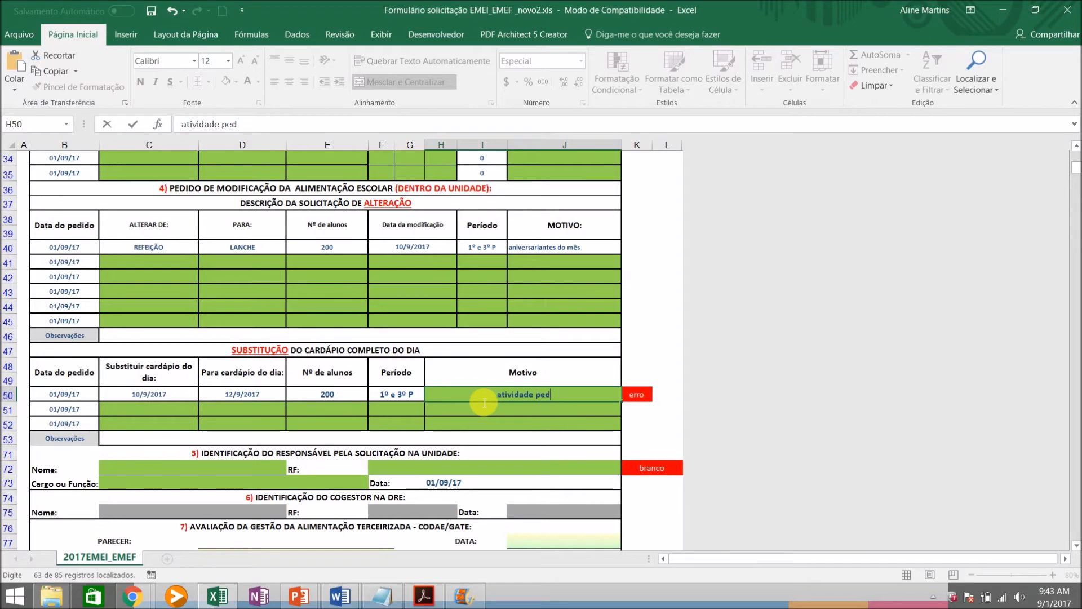
type("agógica")
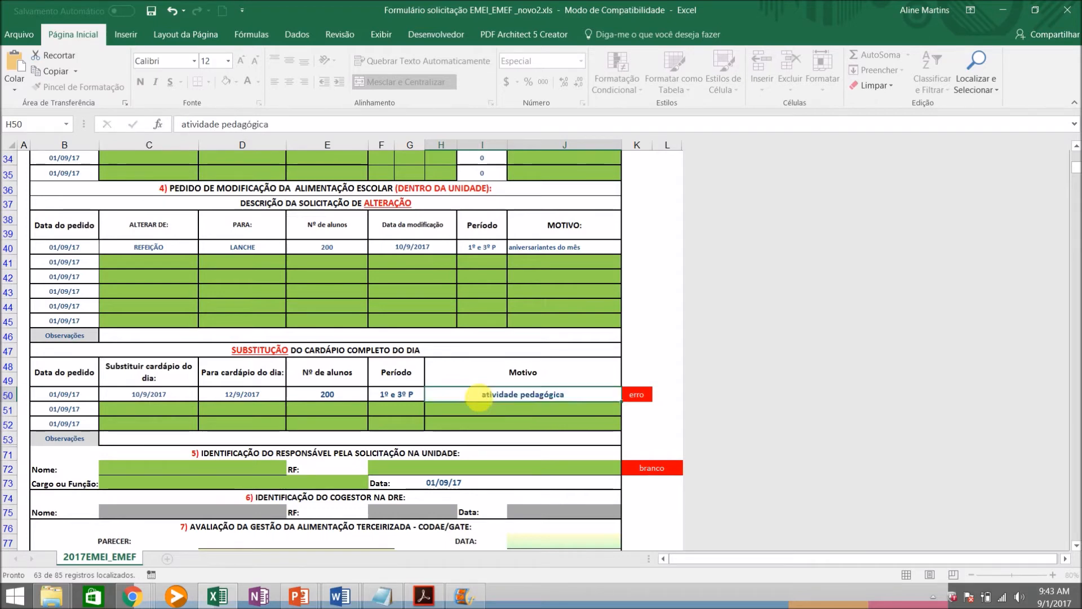
key("Return")
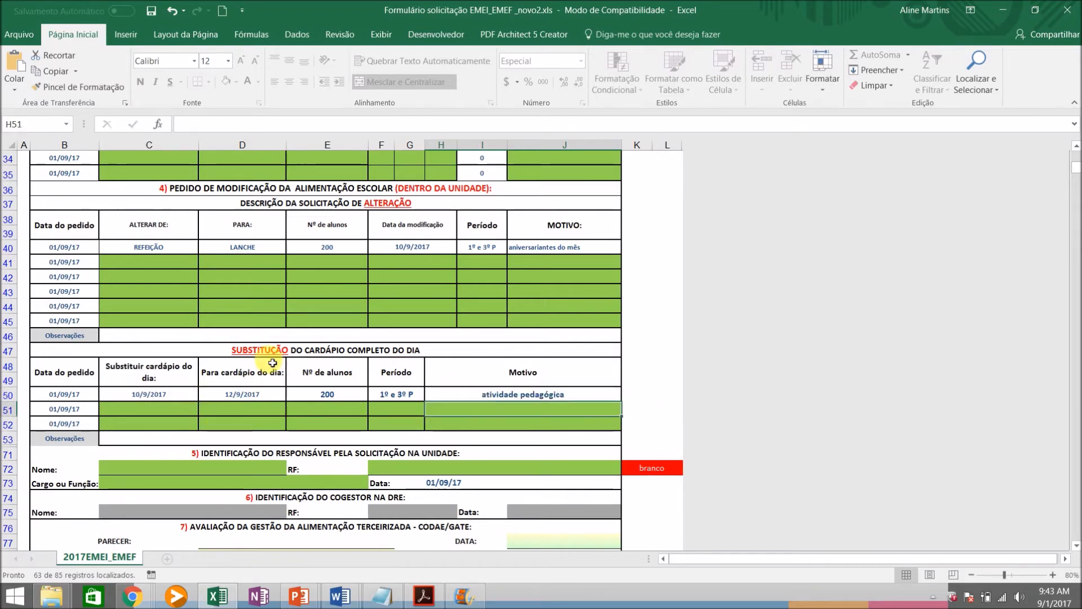
Mark the request "Inclusão de refeição/lanche DENTRO DA UNIDADE ESCOLAR" with x and enable its questions
left_click_drag(1078, 180, 1077, 160)
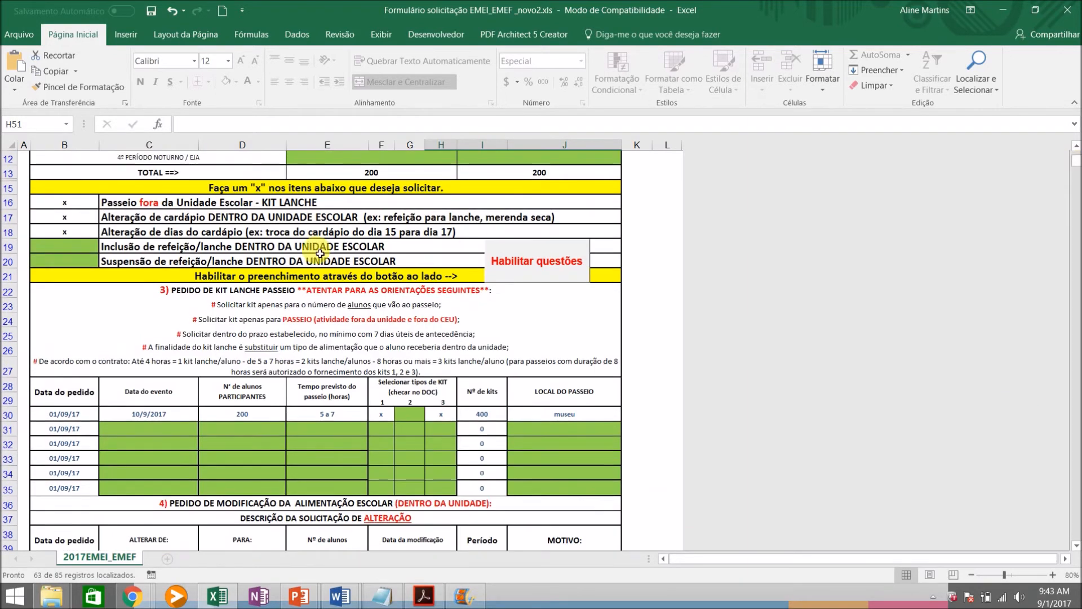
left_click(66, 249)
type("x")
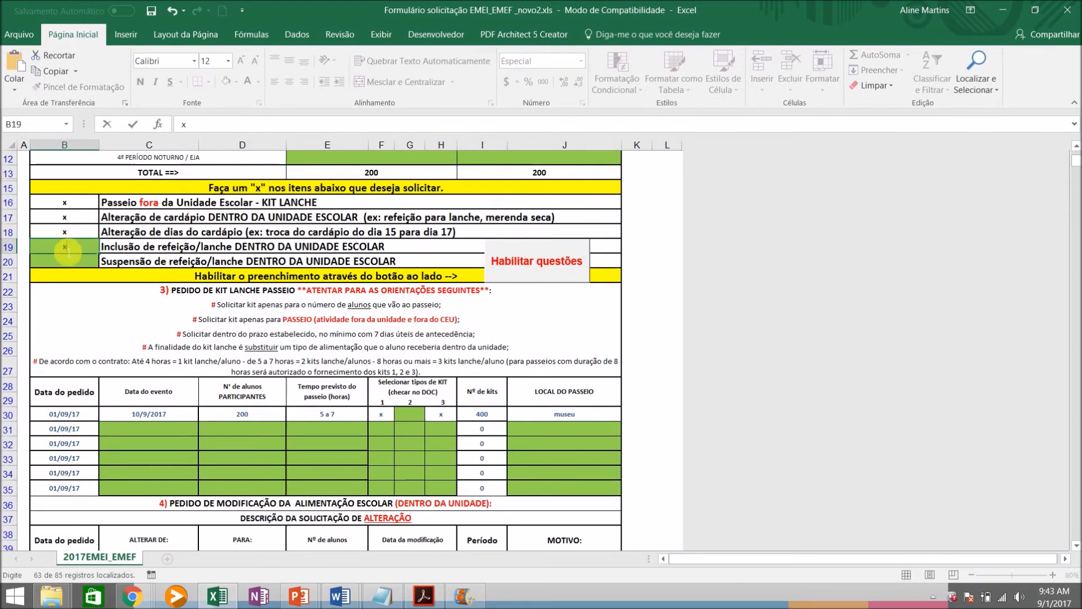
left_click(518, 264)
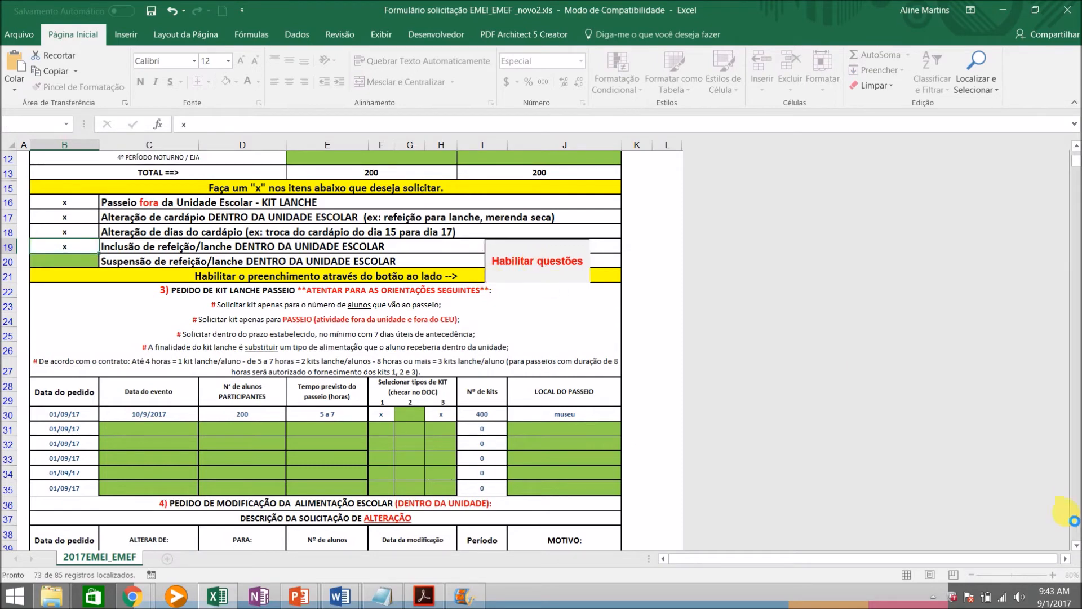
In the first row of the INCLUSÃO table, enter the inclusion date 10/9/2017 and set the period to "1º e 3º P"
scroll(774, 481, "down", 11)
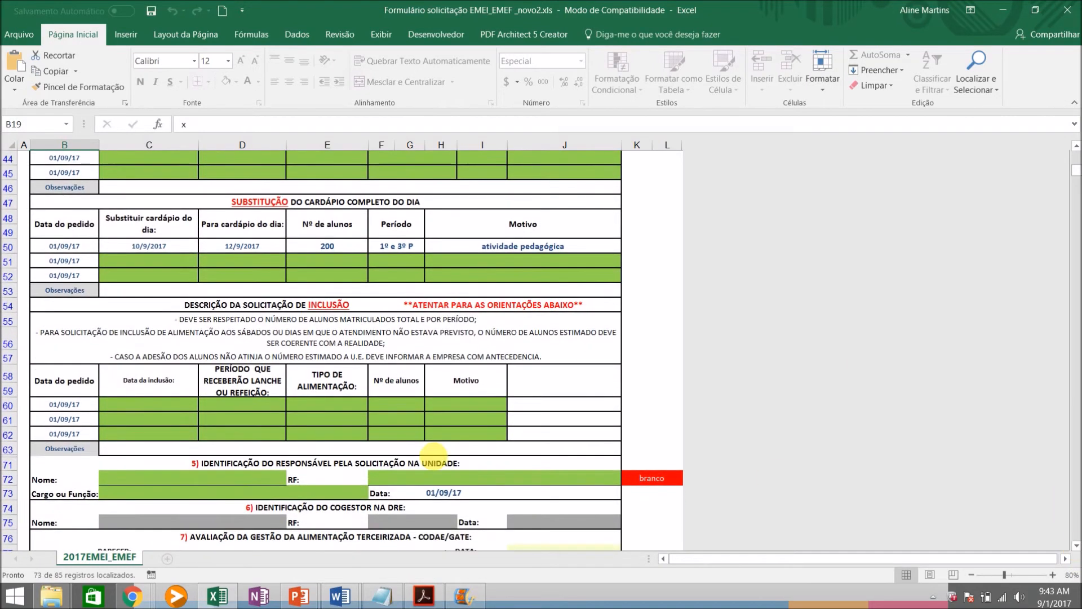
left_click(162, 405)
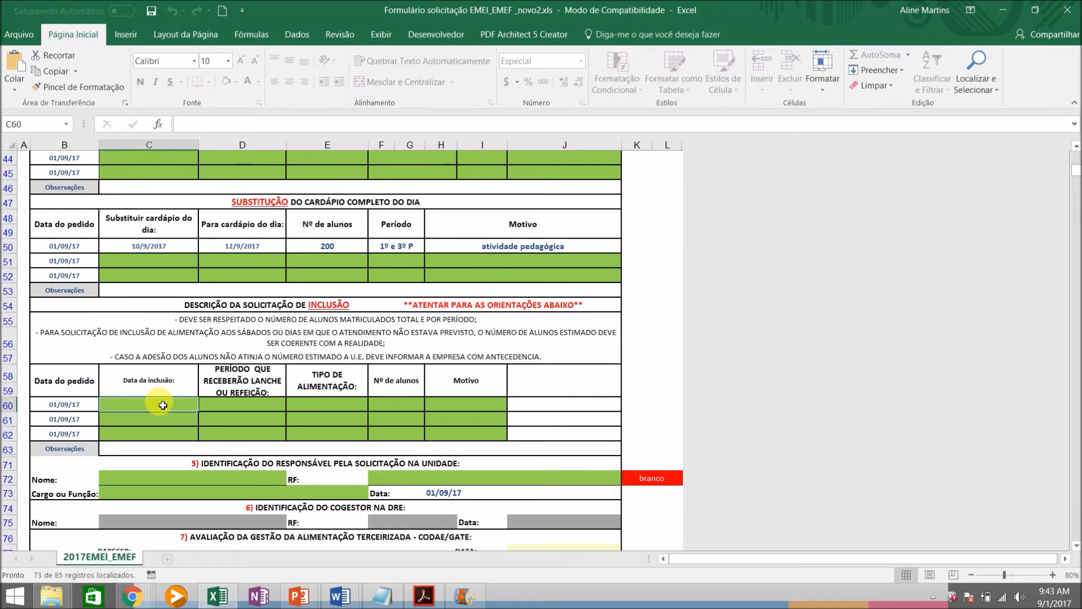
type("1")
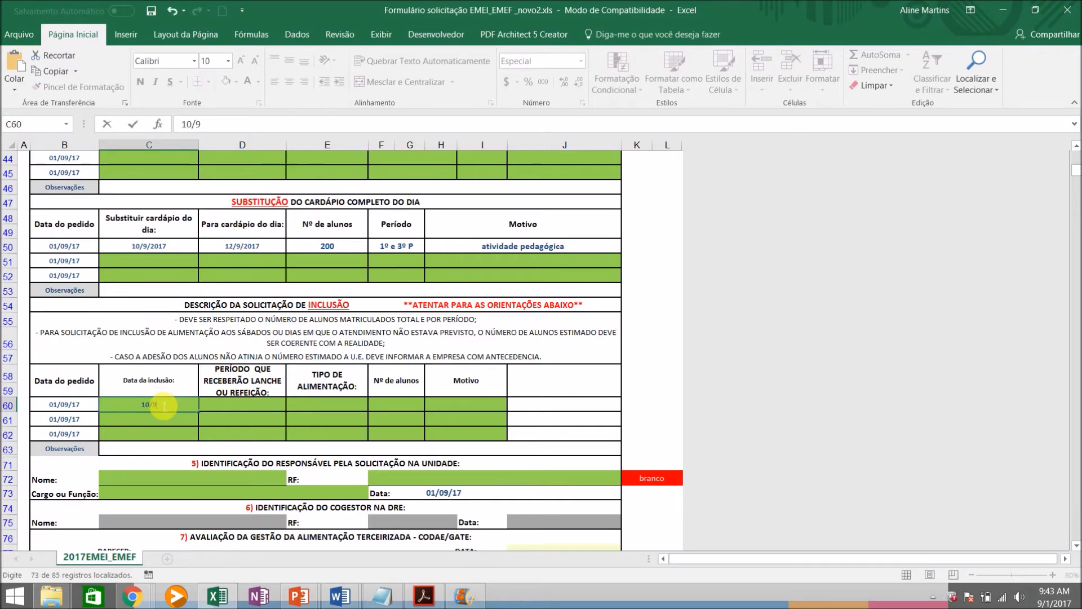
type("0/9")
key("Tab")
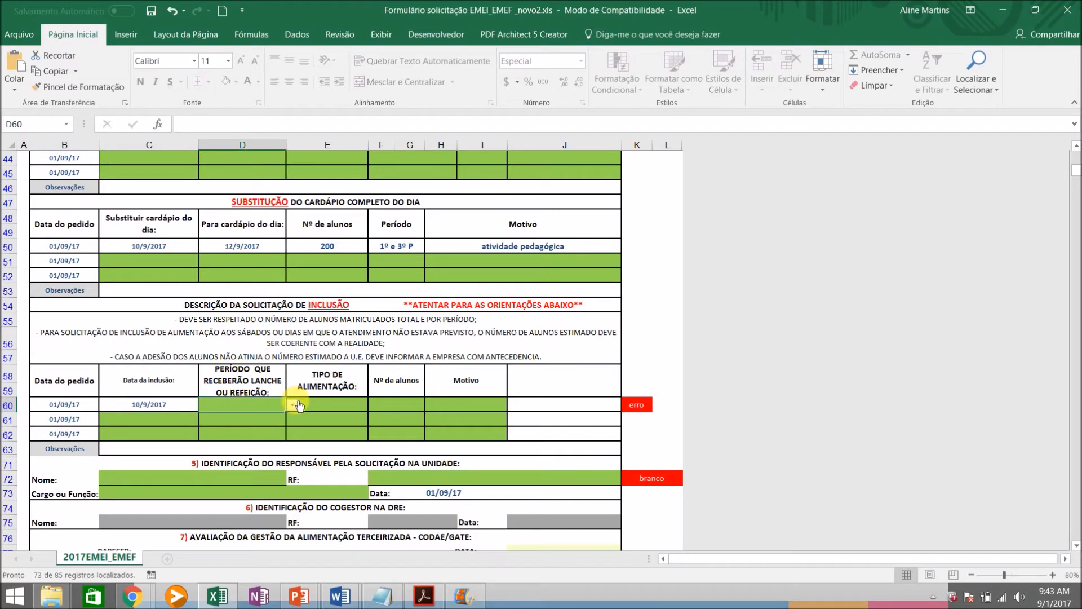
left_click(294, 404)
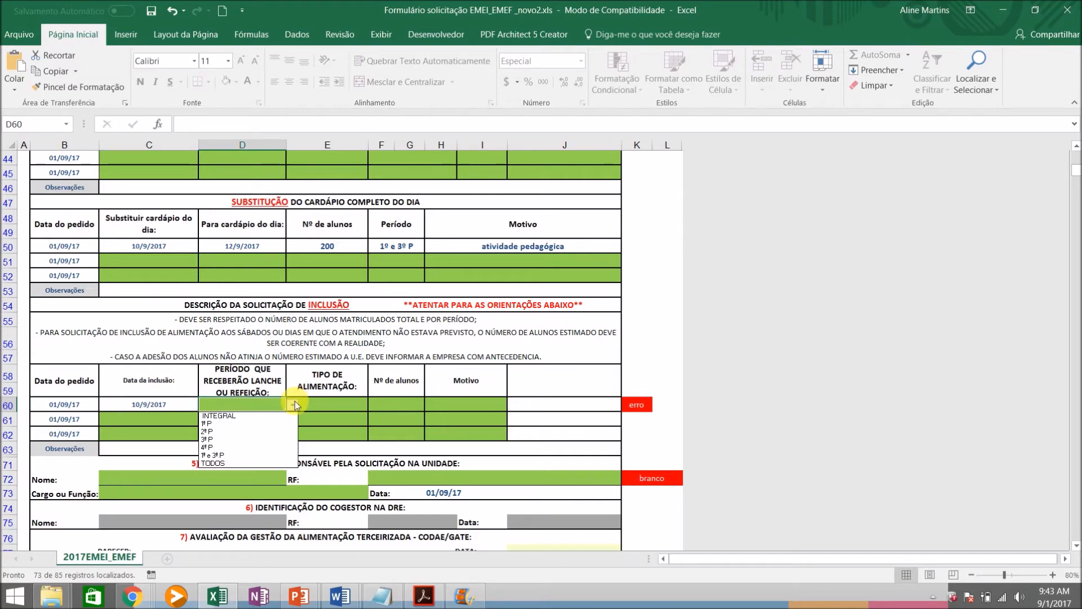
left_click(216, 456)
Set the inclusion request's meal type to Lanche and its number of students to 200
left_click(332, 405)
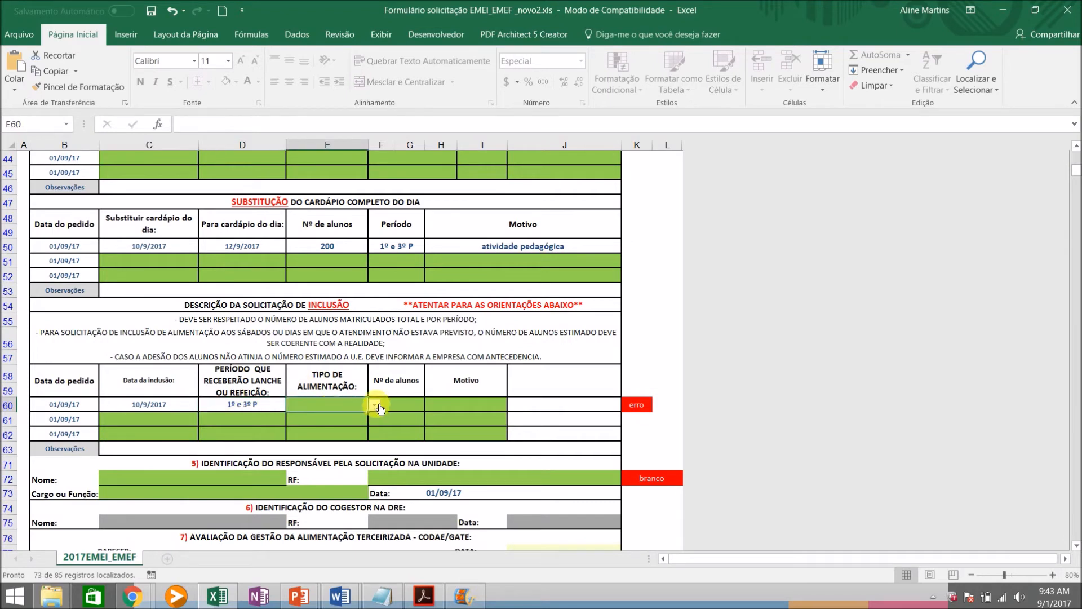
left_click(374, 405)
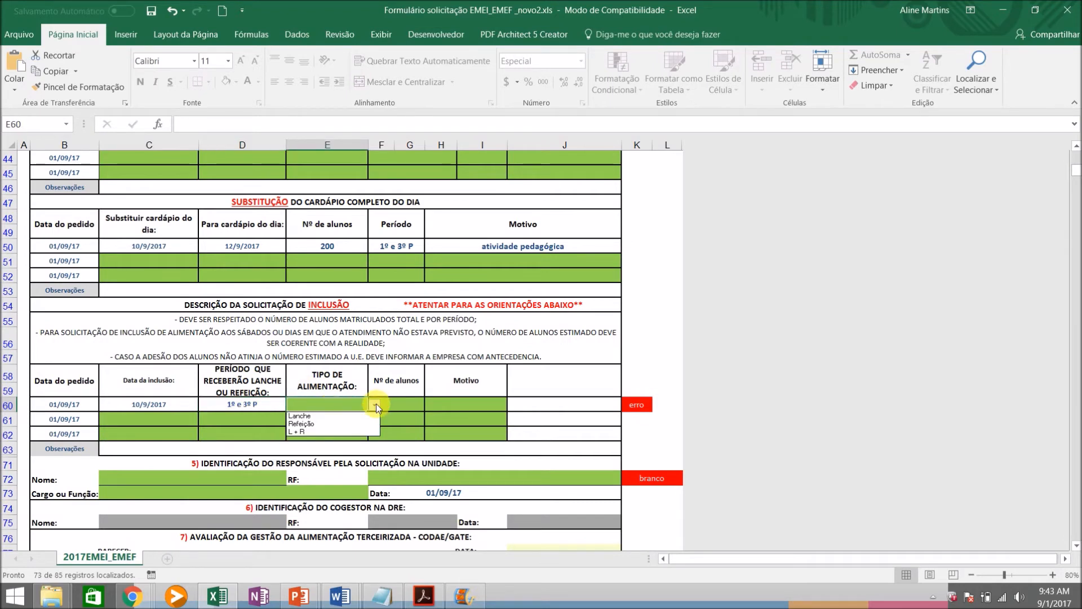
left_click(325, 418)
left_click(408, 411)
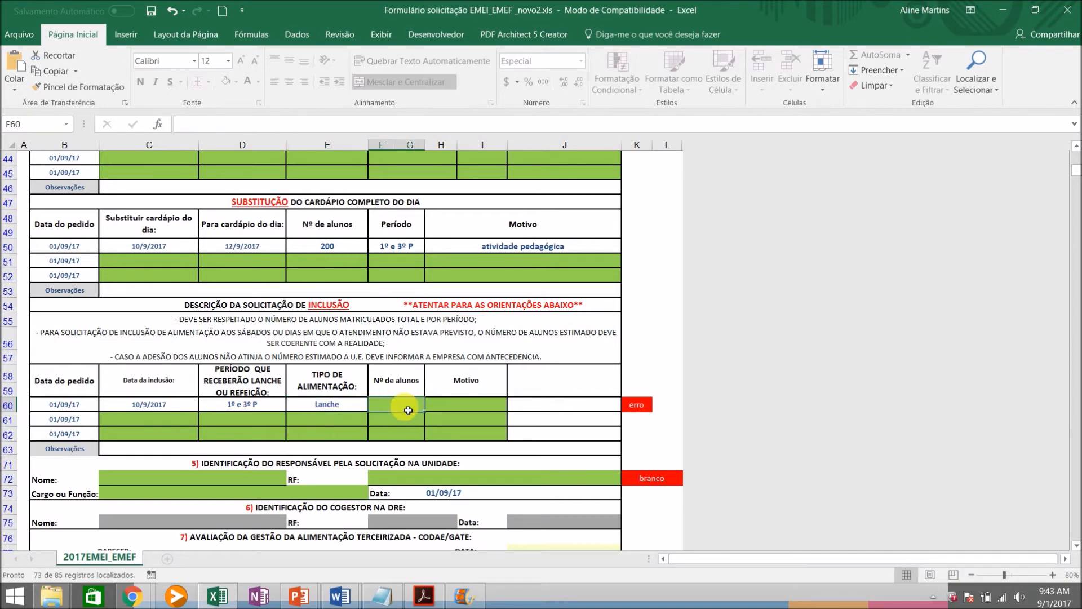
type("200")
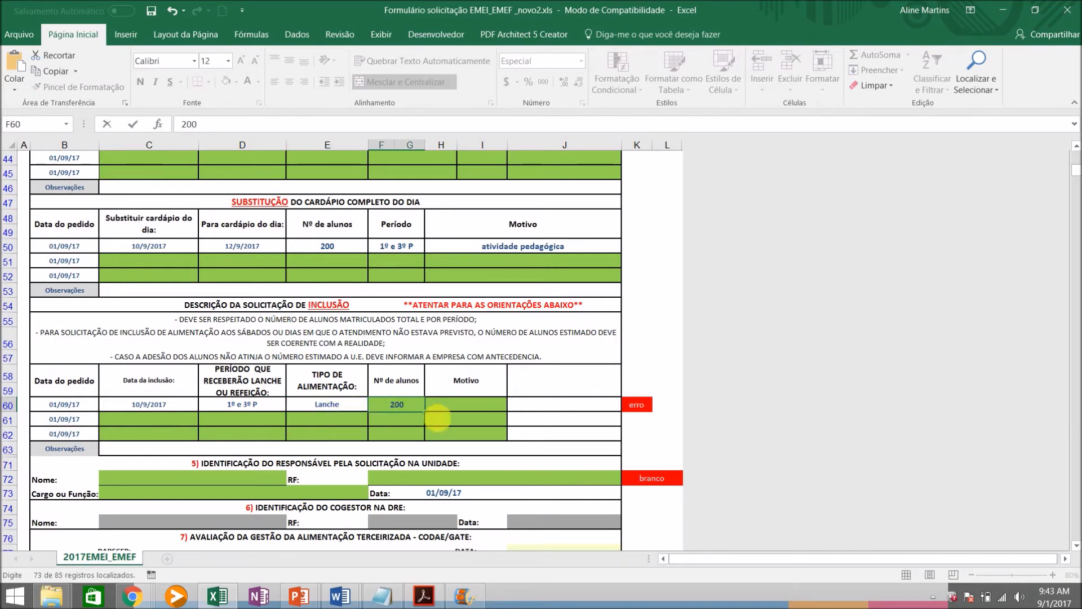
Choose "DIA DA FAMÍLIA" as the Motivo of the inclusion request
left_click(493, 410)
left_click(515, 405)
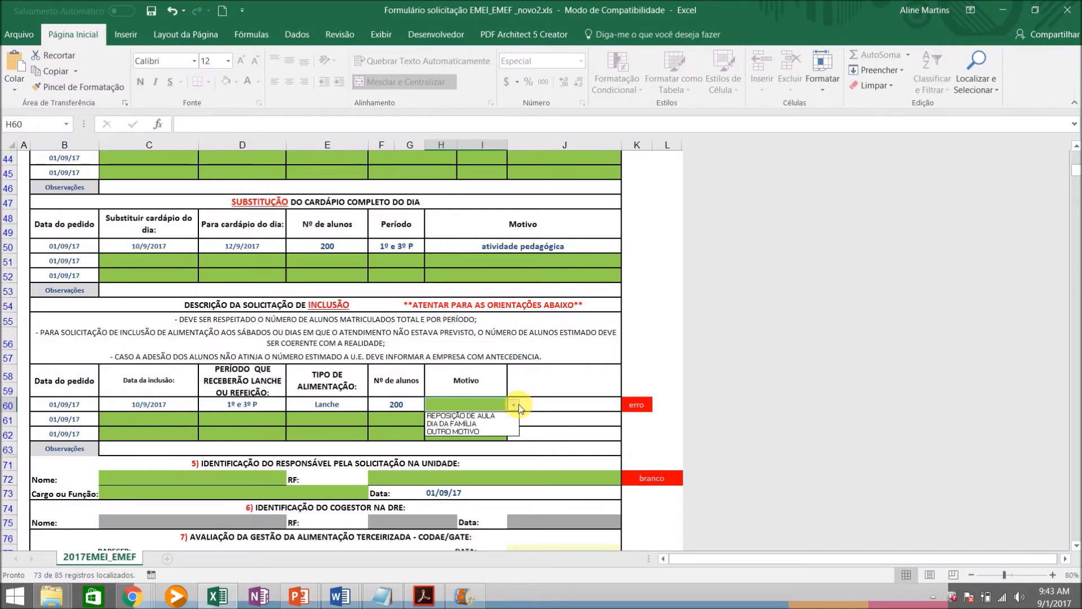
left_click(468, 423)
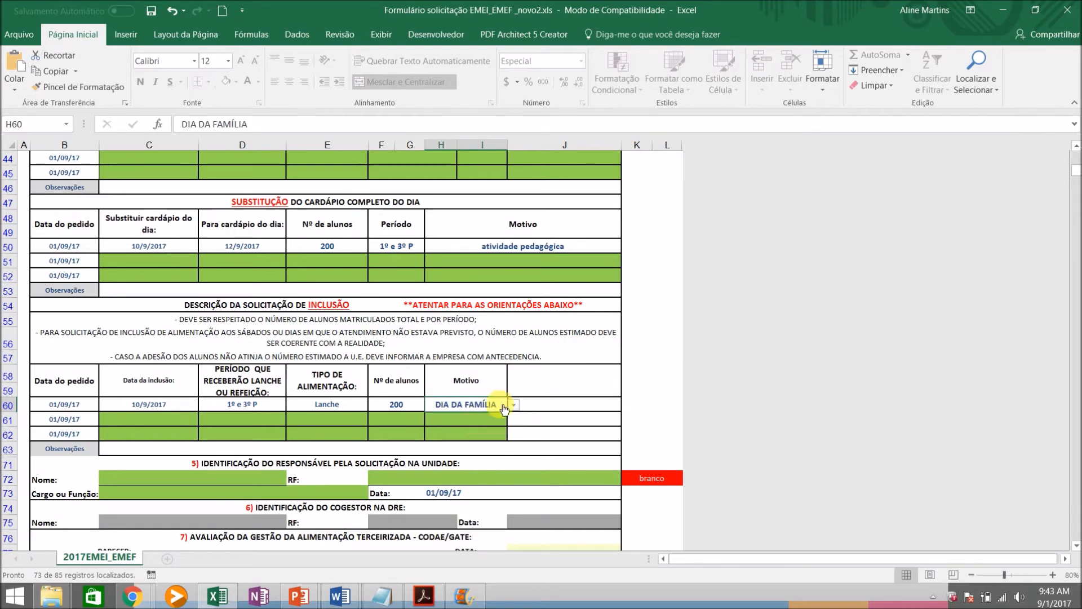
Set the inclusion request's Motivo to "OUTRO MOTIVO" and describe the reason as "São Palo Integral"
left_click(514, 405)
left_click(475, 431)
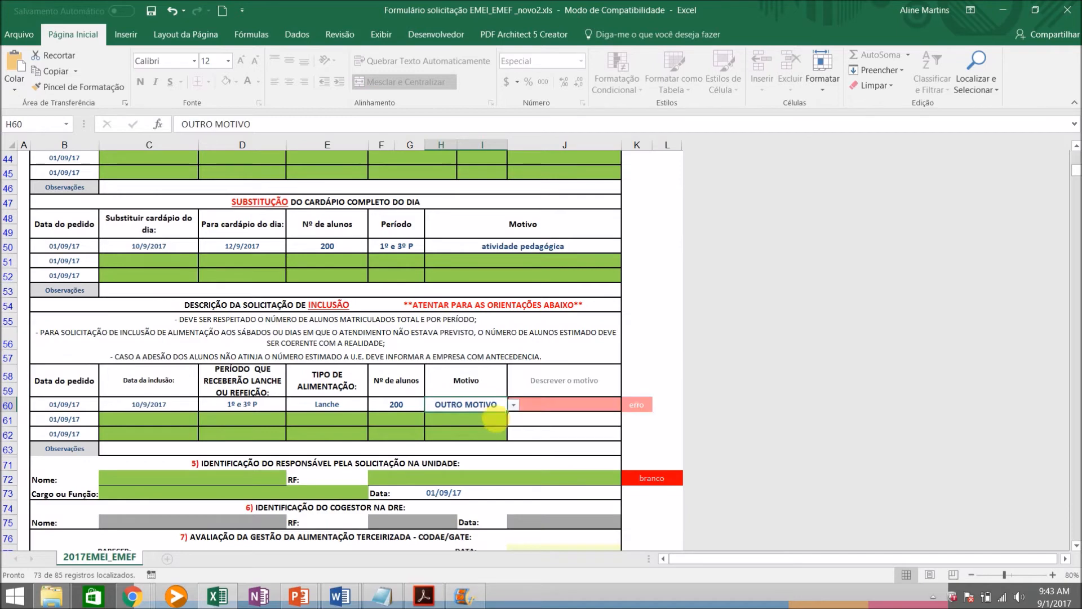
left_click(548, 406)
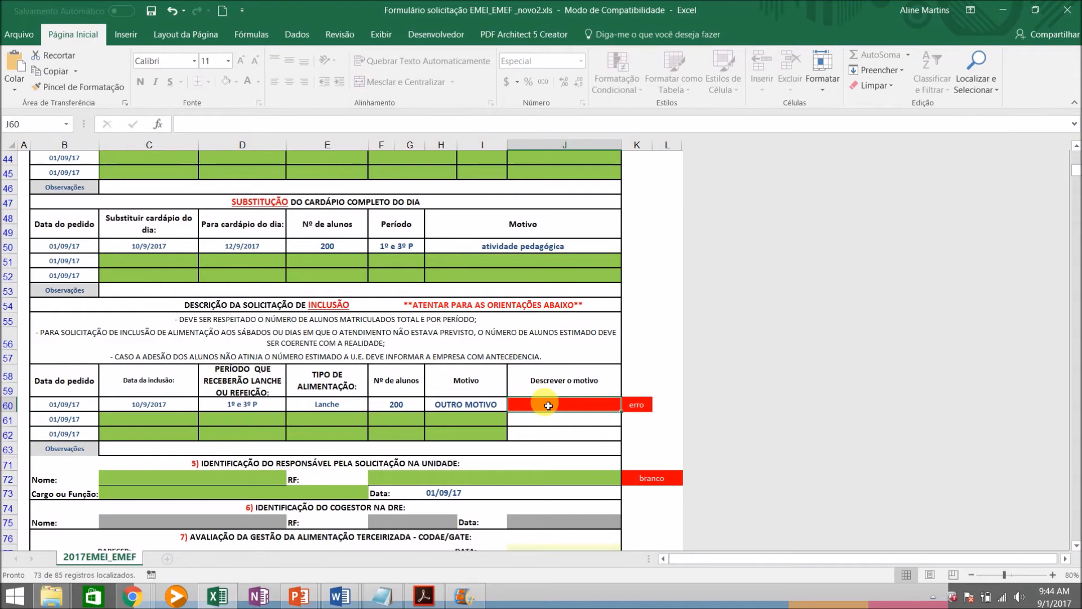
type("São P")
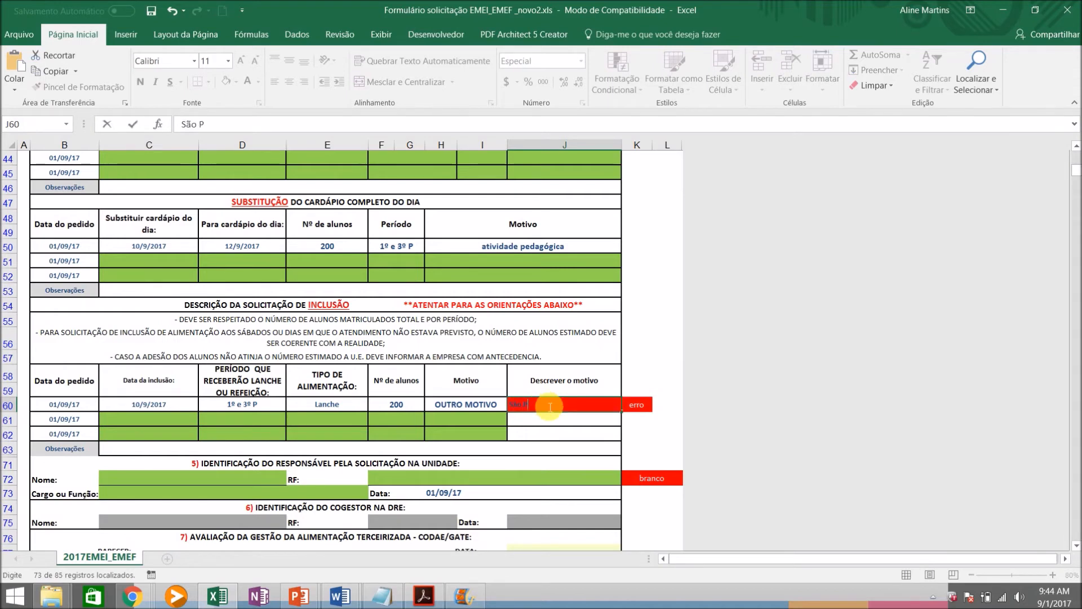
type("alo Integral")
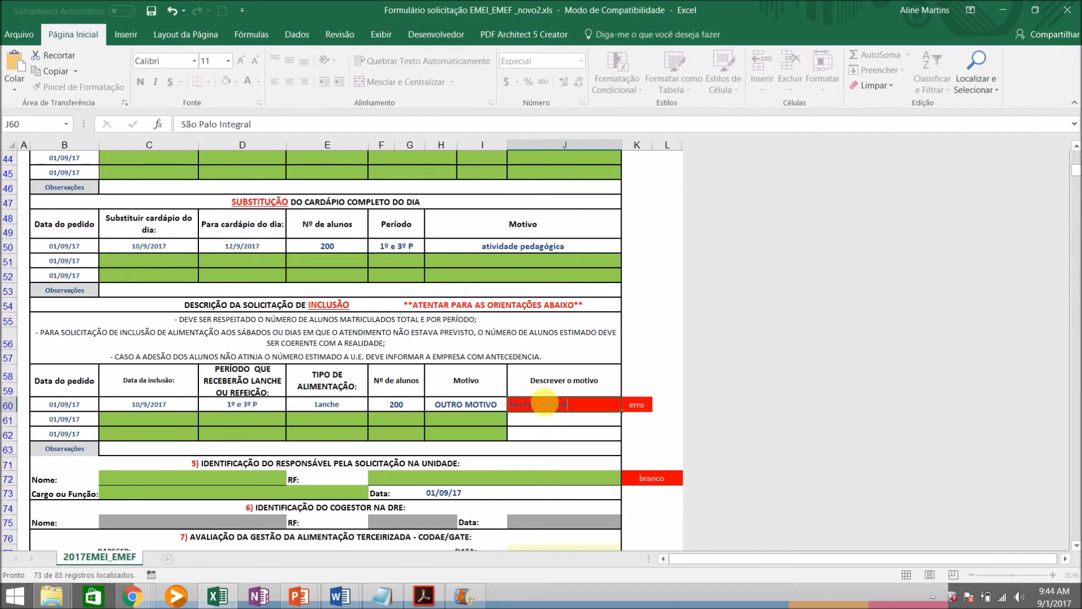
key("Return")
left_click(124, 452)
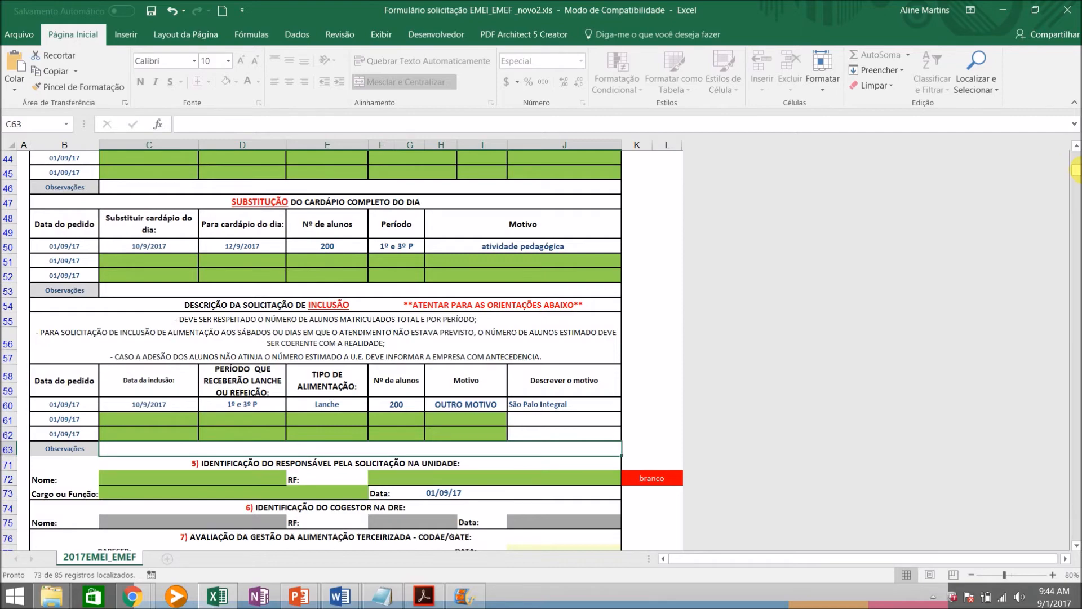
Mark the request "Suspensão de refeição/lanche DENTRO DA UNIDADE ESCOLAR" with x and enable its questions
scroll(1075, 169, "up", 4)
left_click_drag(1075, 168, 1077, 161)
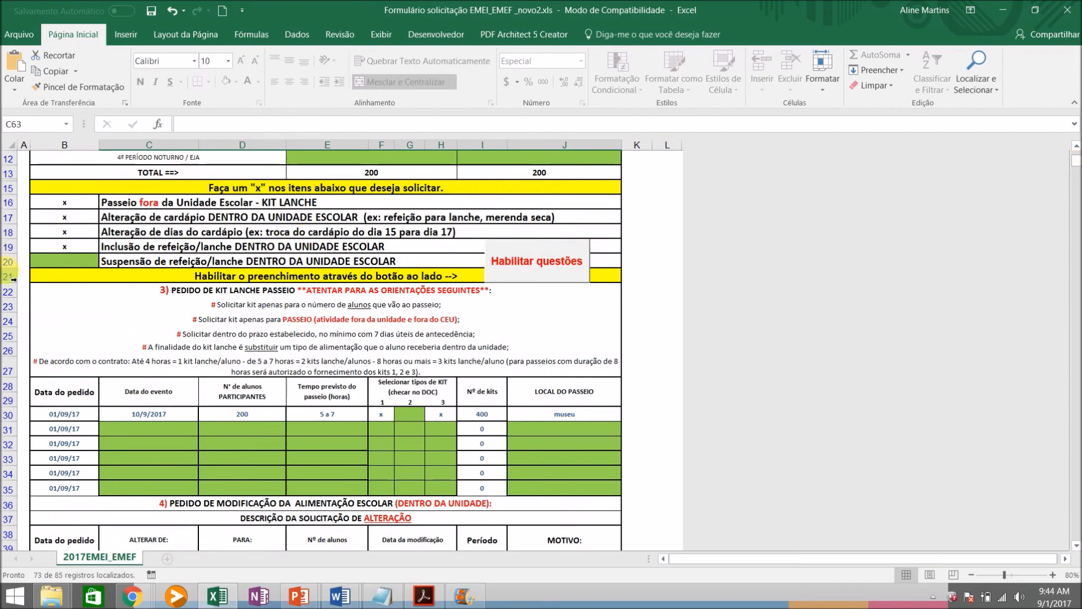
left_click(47, 263)
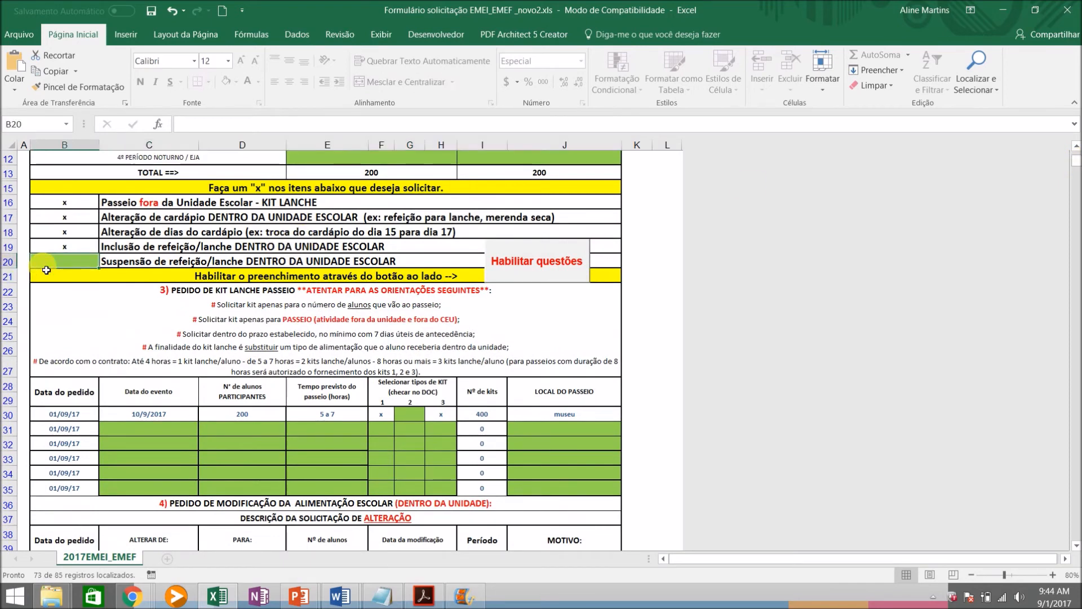
type("x")
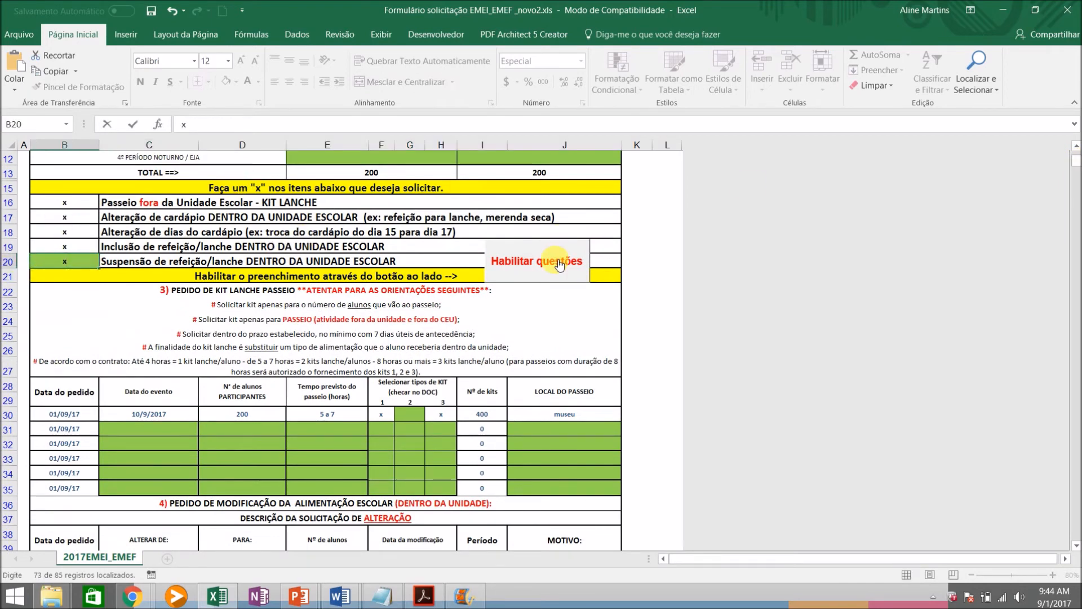
left_click(563, 267)
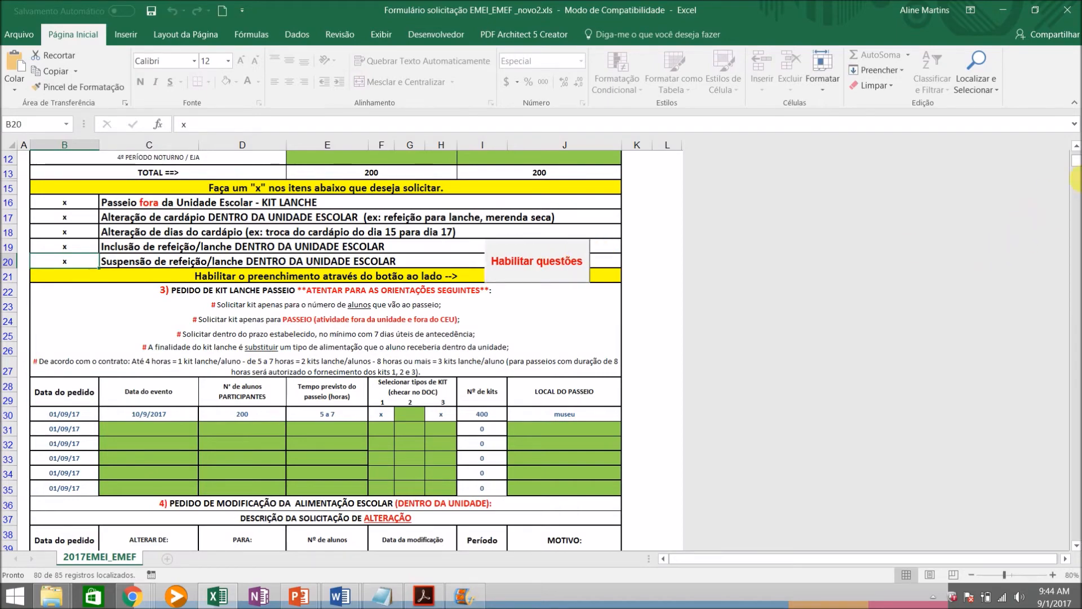
In the first row of the SUSPENSÃO table, enter the suspension date 05/09/17 and set the period to "1º e 3º P"
left_click_drag(1076, 160, 1076, 175)
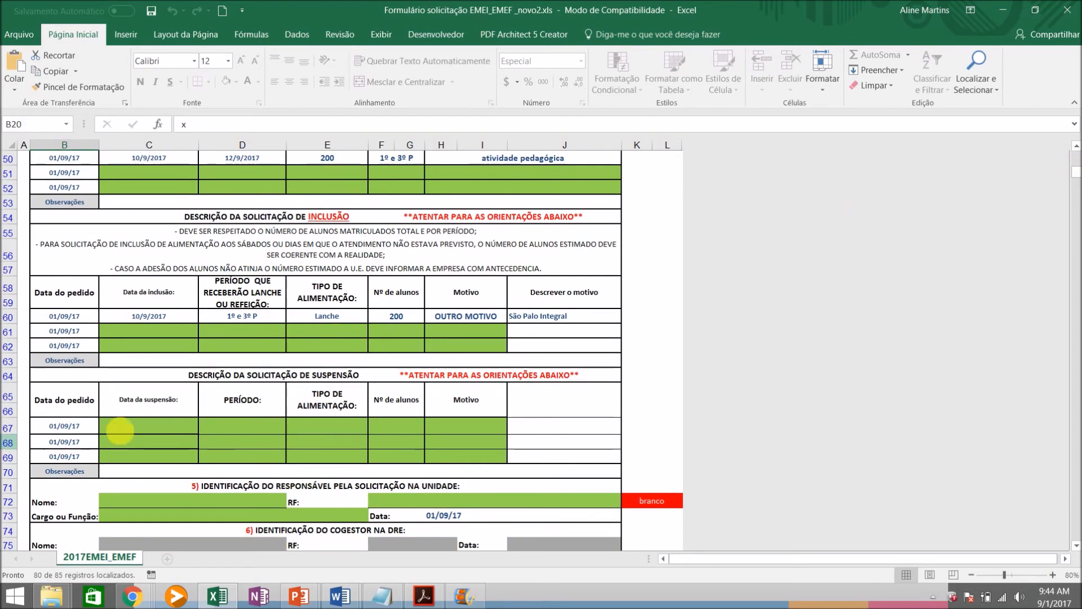
left_click(163, 434)
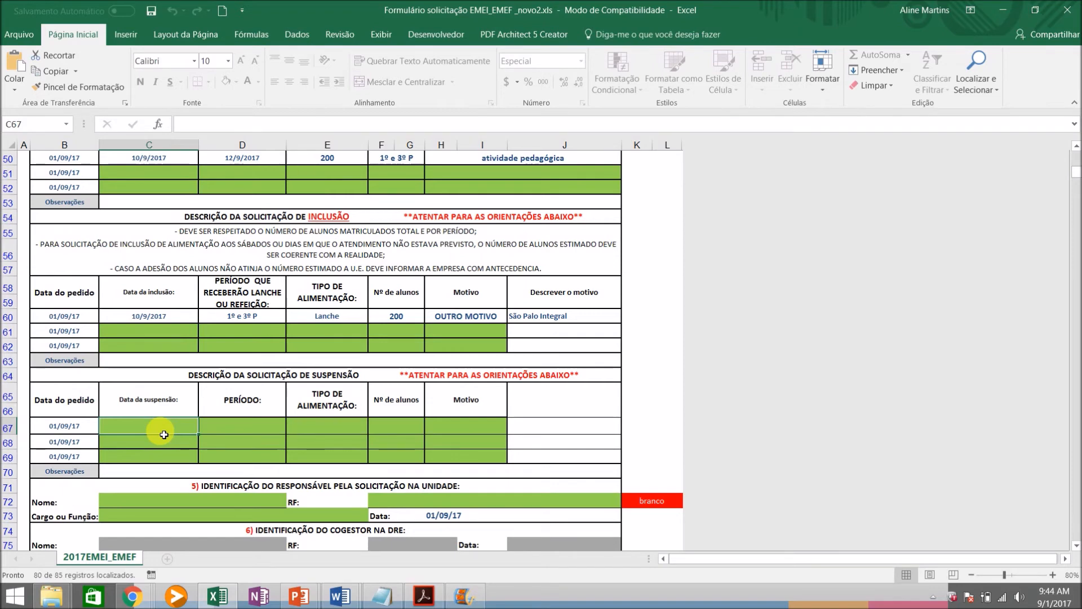
type("5/9")
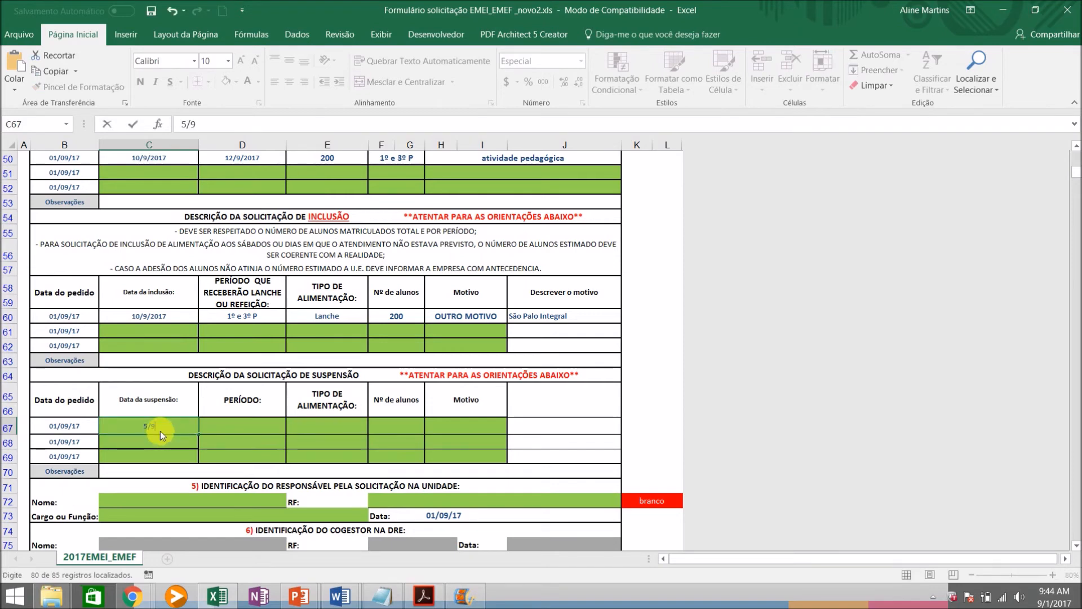
key("Return")
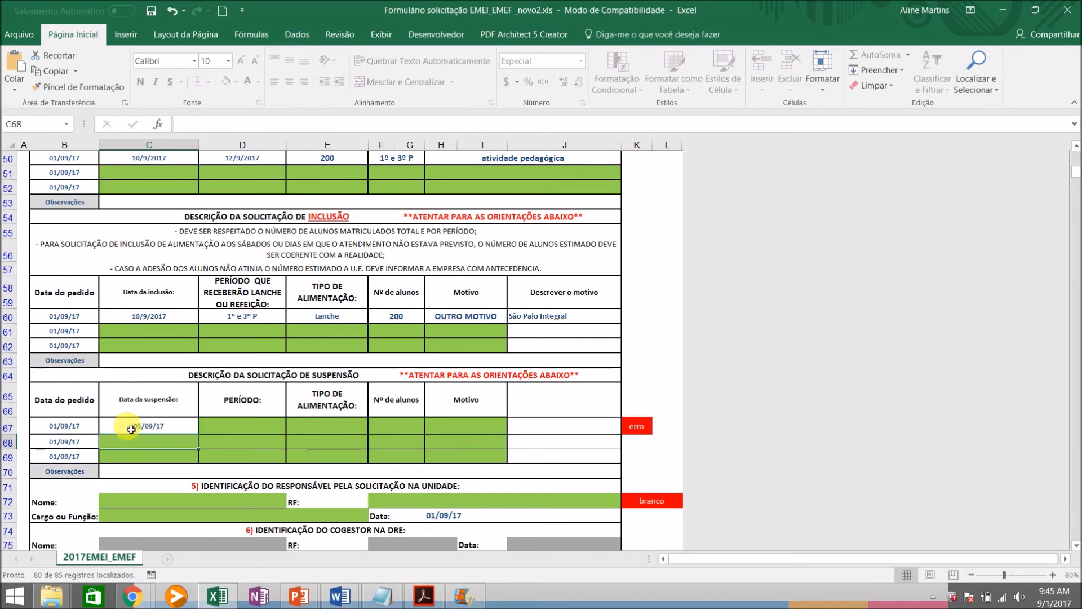
left_click(263, 425)
left_click(293, 429)
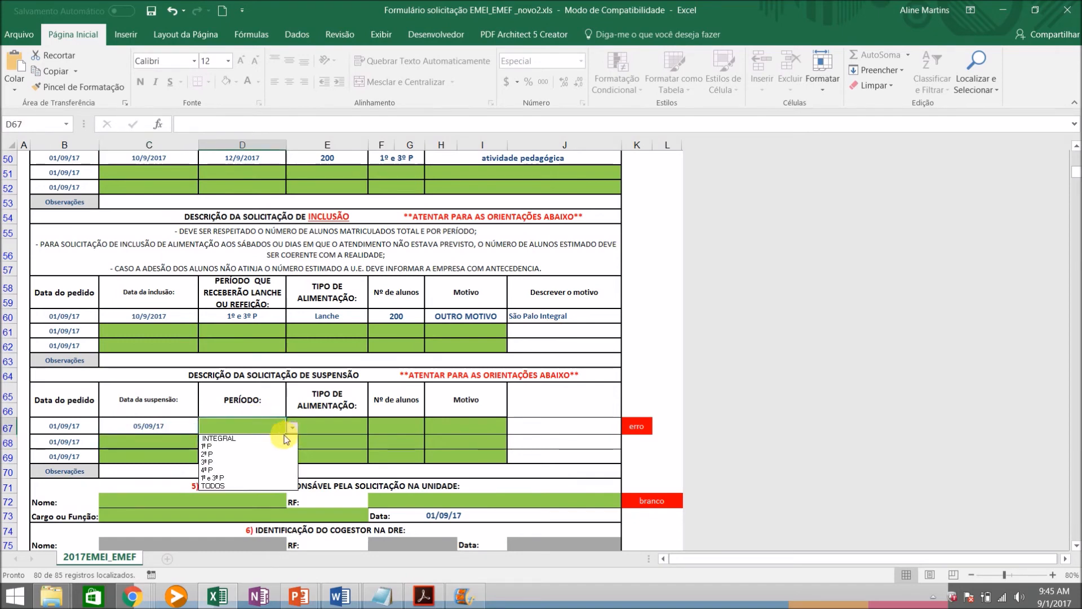
left_click(252, 469)
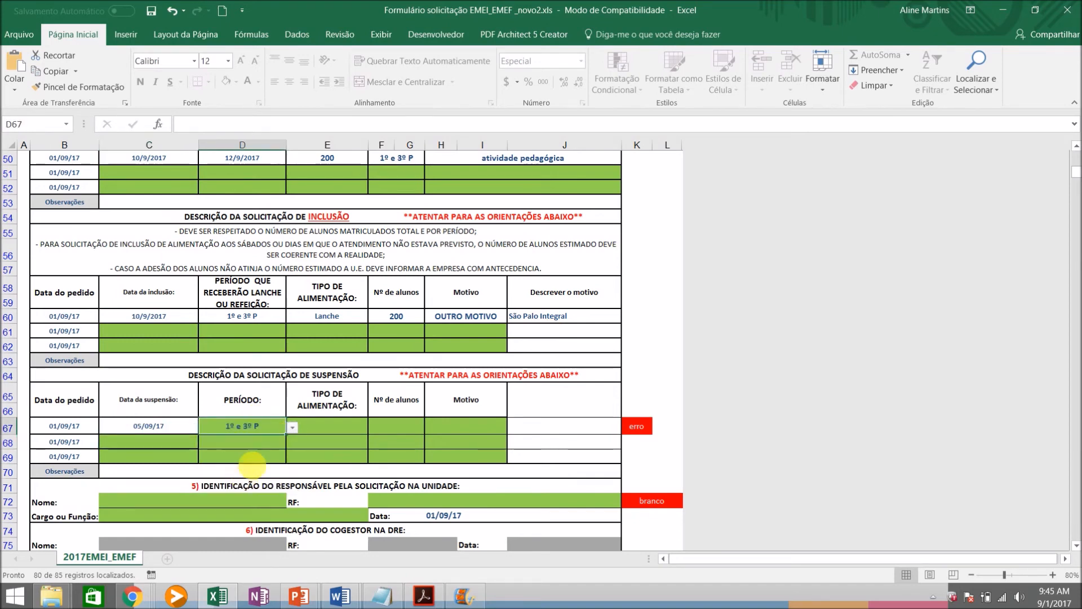
Set the suspension request's meal type to "L + R" and its number of students to 200
left_click(362, 426)
left_click(374, 428)
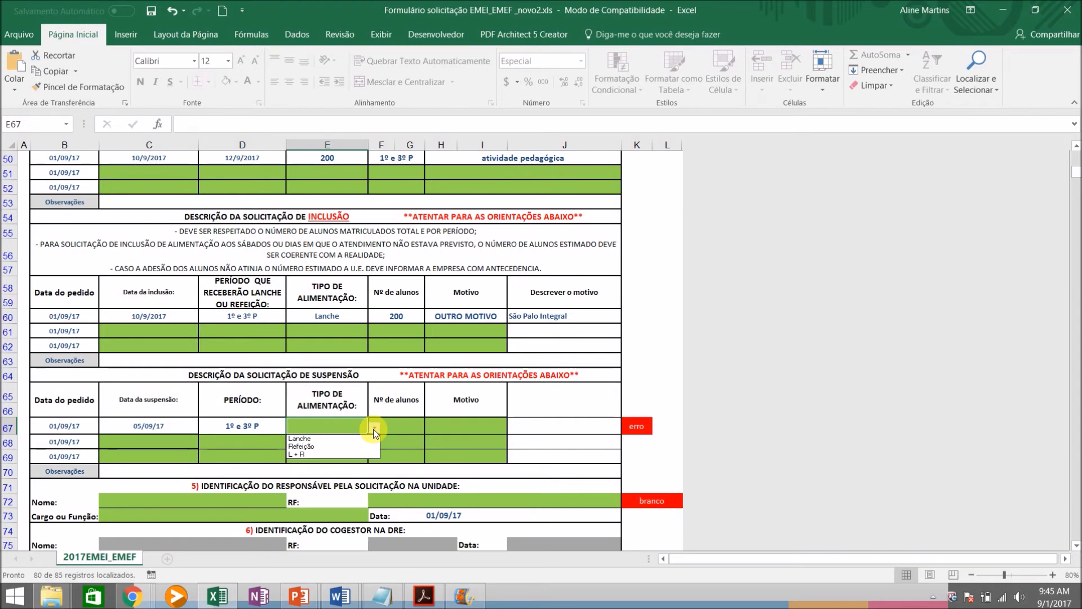
left_click(330, 454)
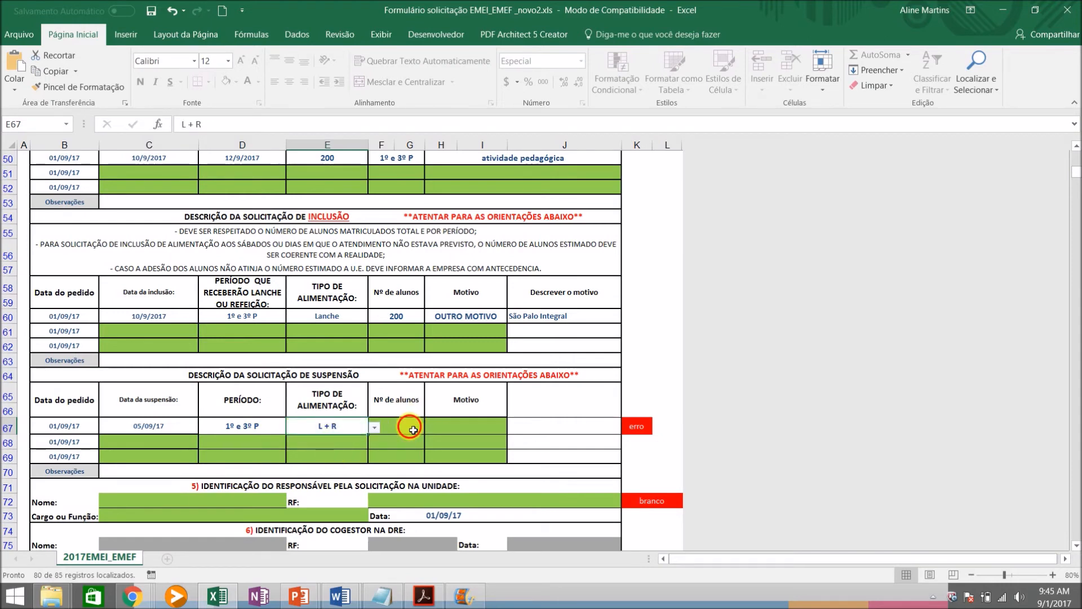
left_click(417, 428)
type("200")
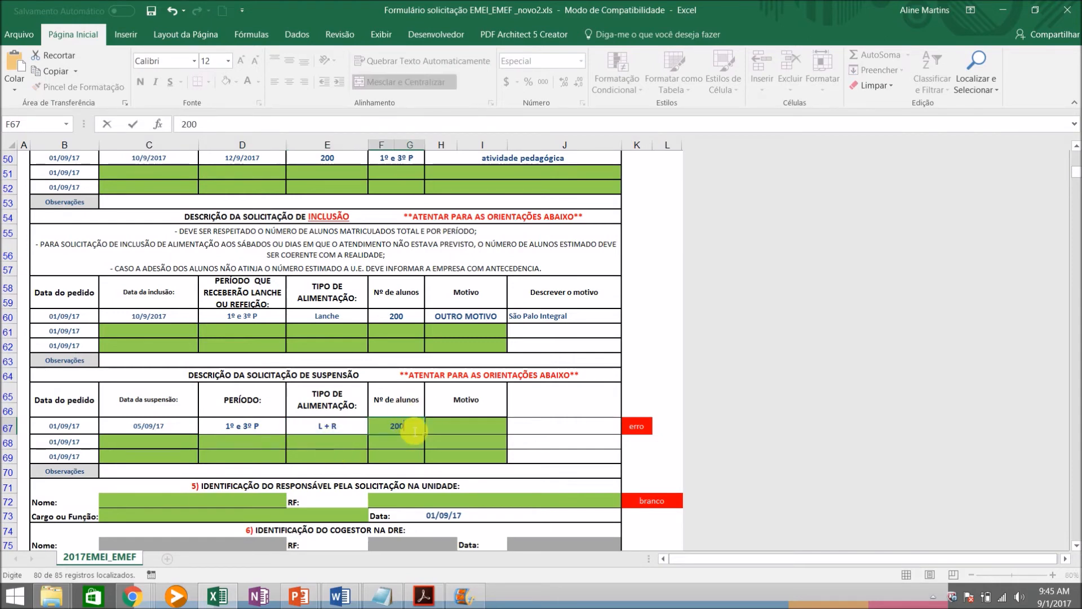
Choose "OUTRO MOTIVO" as the Motivo of the suspension request
key("Tab")
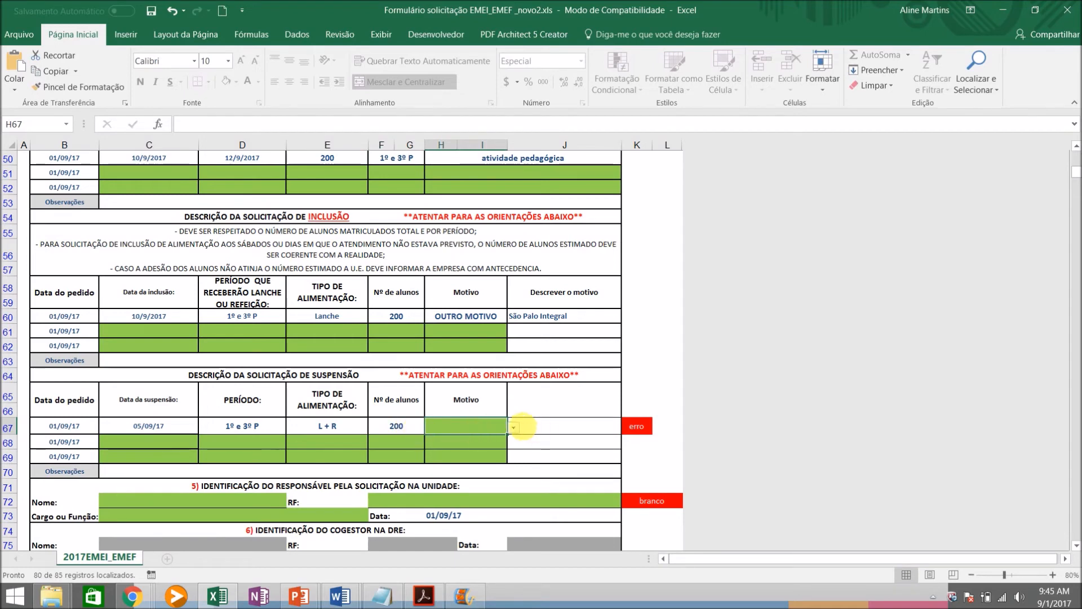
left_click(513, 427)
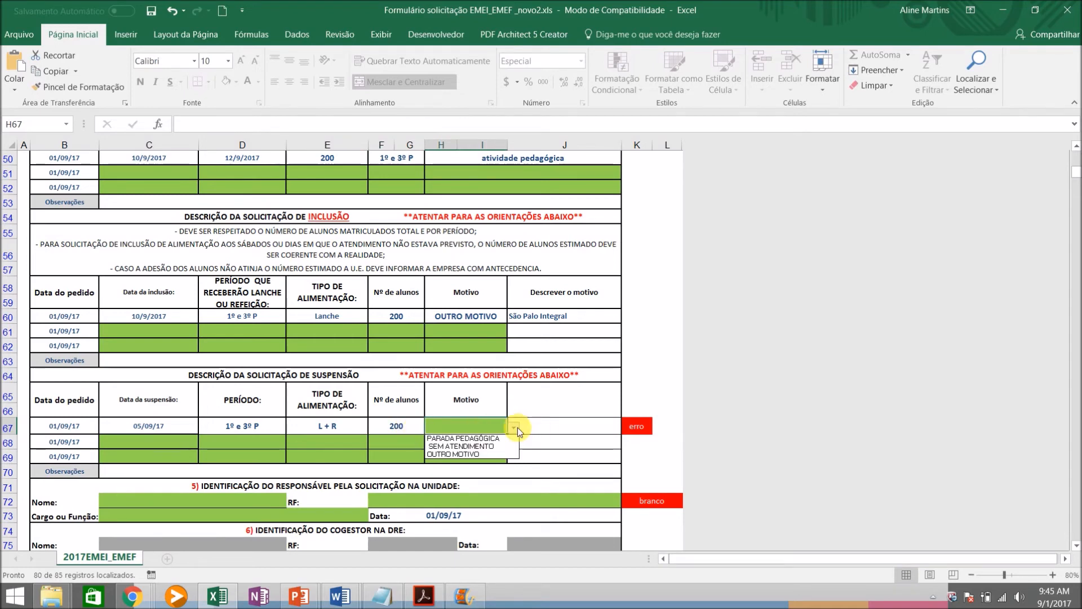
left_click(458, 454)
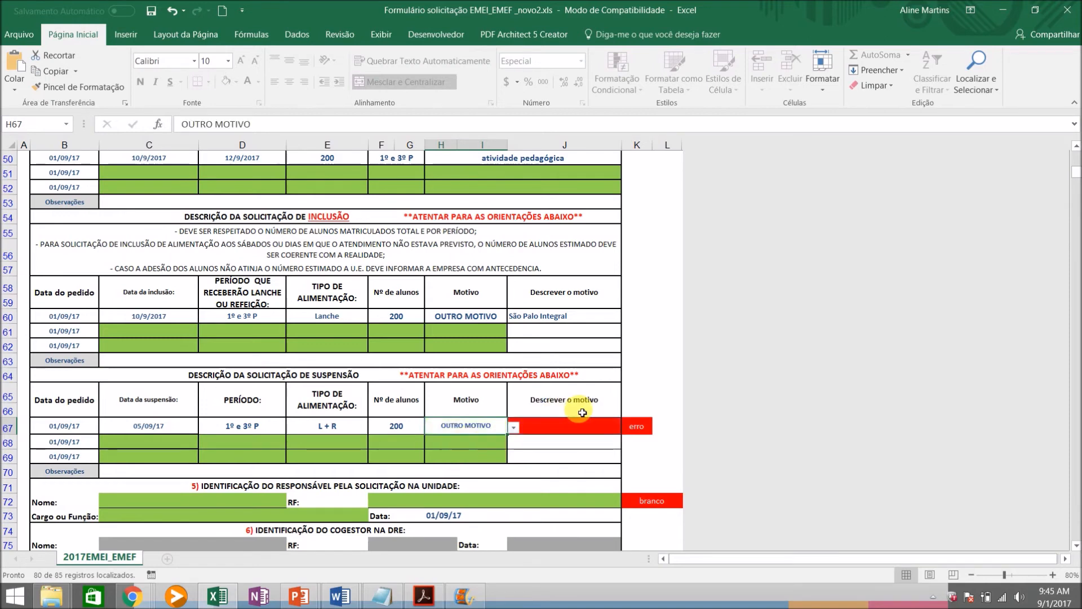
Describe the reason for the first suspension request as "greve"
left_click(557, 428)
type("gre")
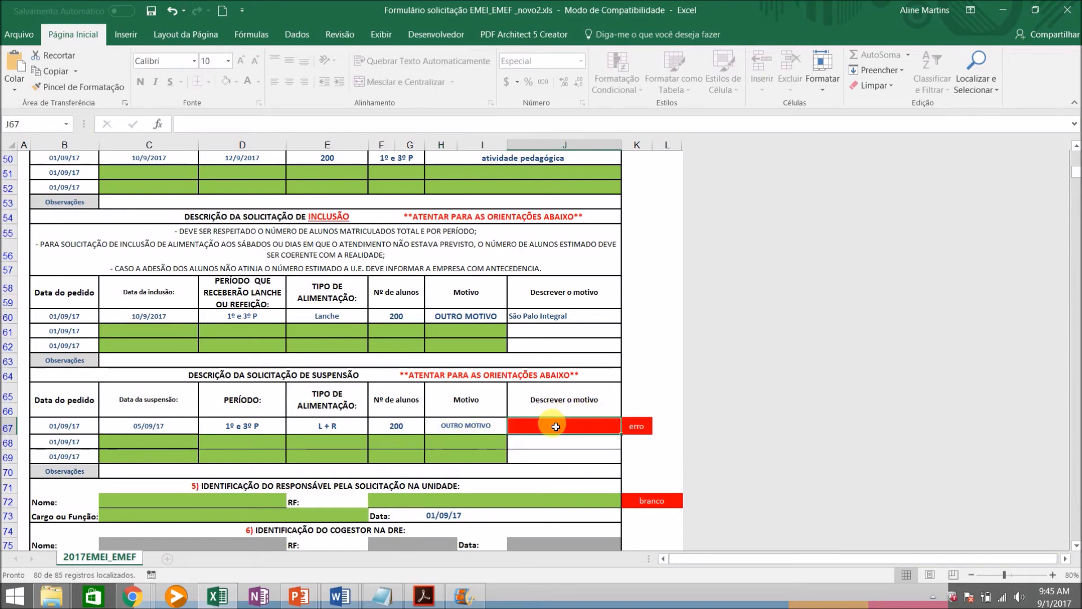
type("ve")
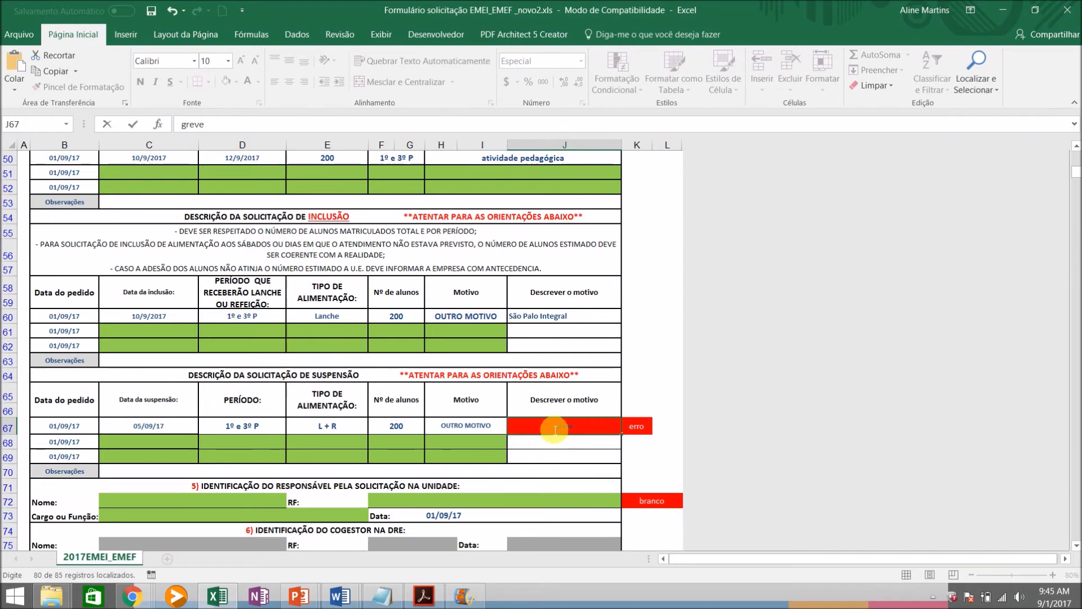
left_click(551, 440)
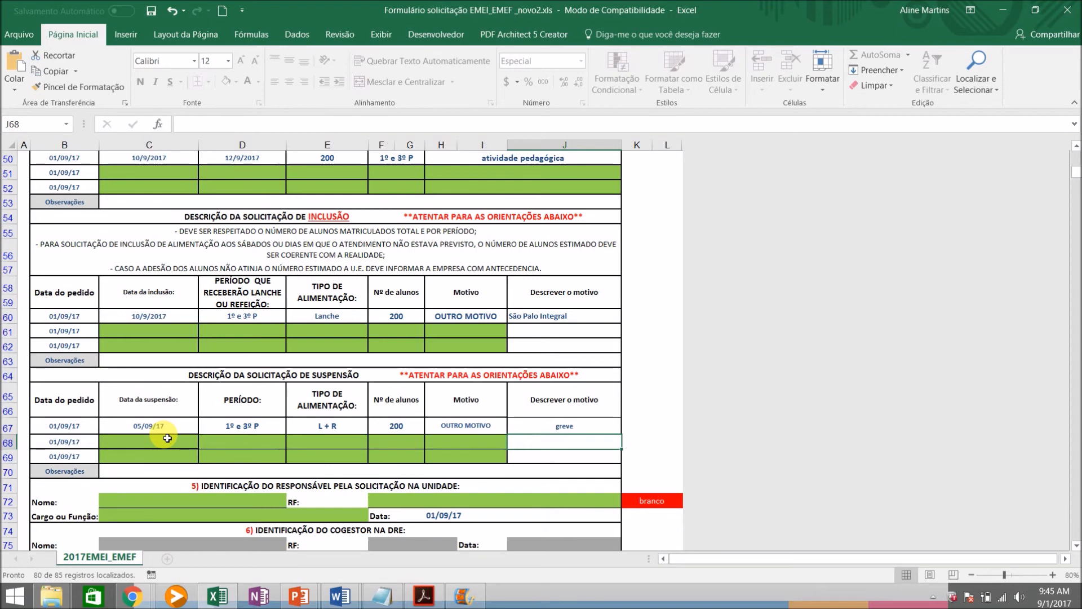
In section 5, enter the name and RF number of the person responsible for the request at the school unit
scroll(1076, 443, "up", 13)
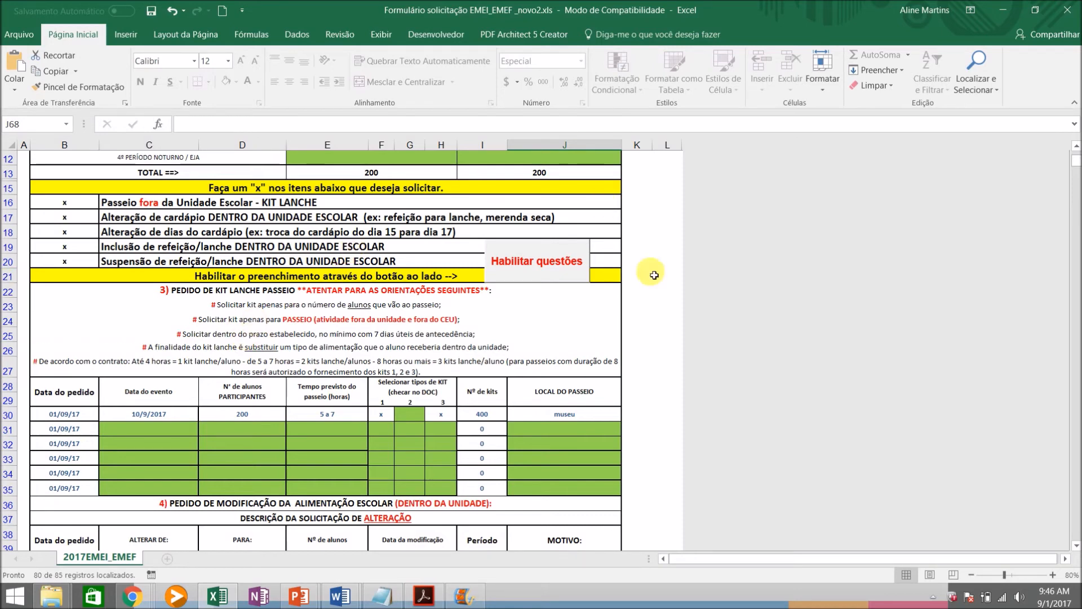
left_click_drag(1077, 160, 1078, 176)
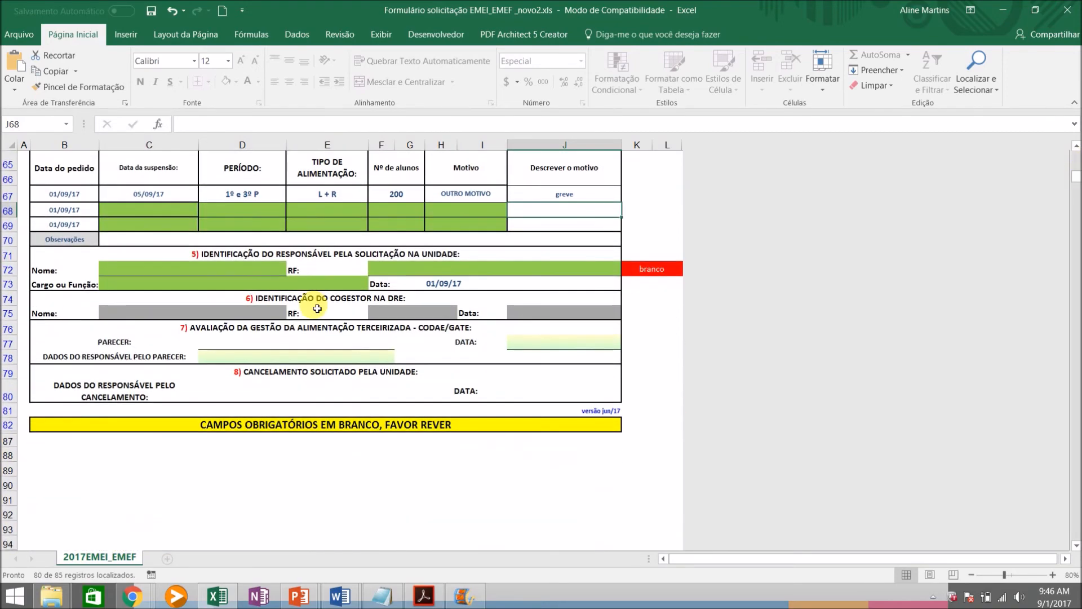
left_click(203, 274)
type("Fu")
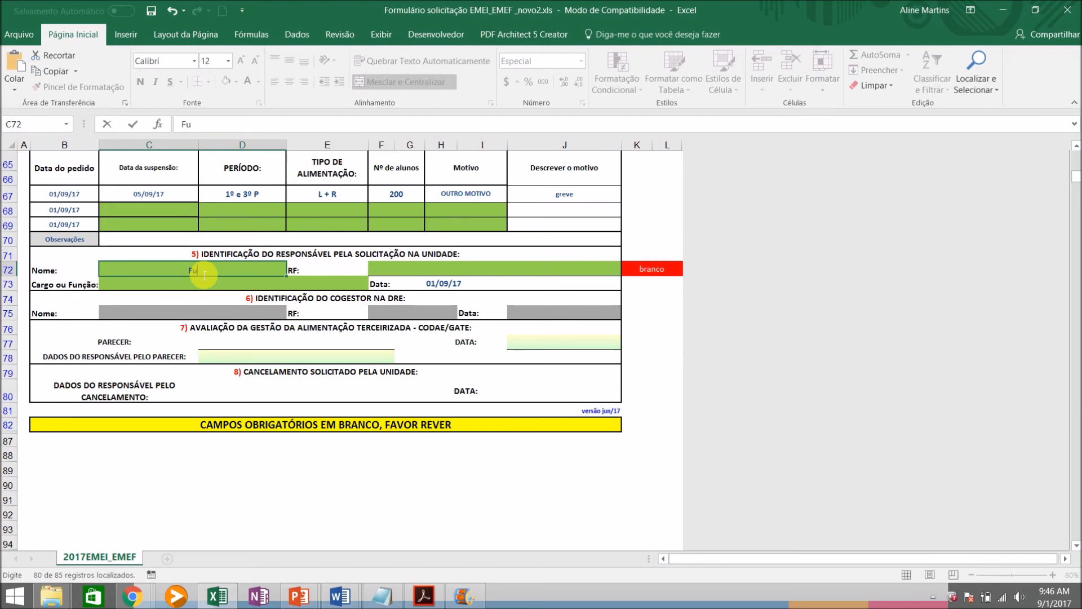
type("lano de Tal")
left_click(387, 277)
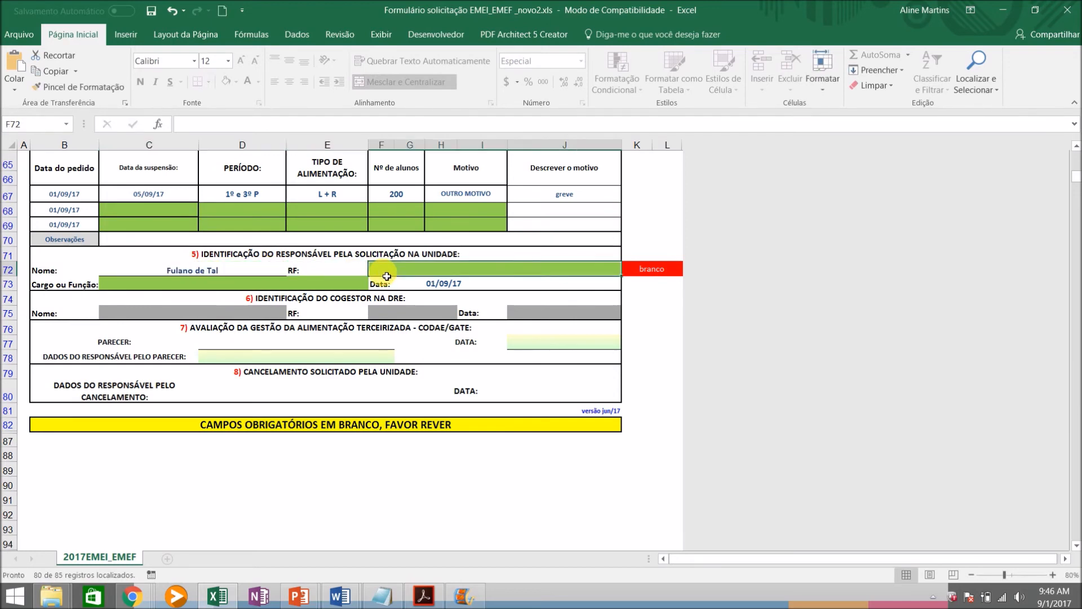
type("1111111")
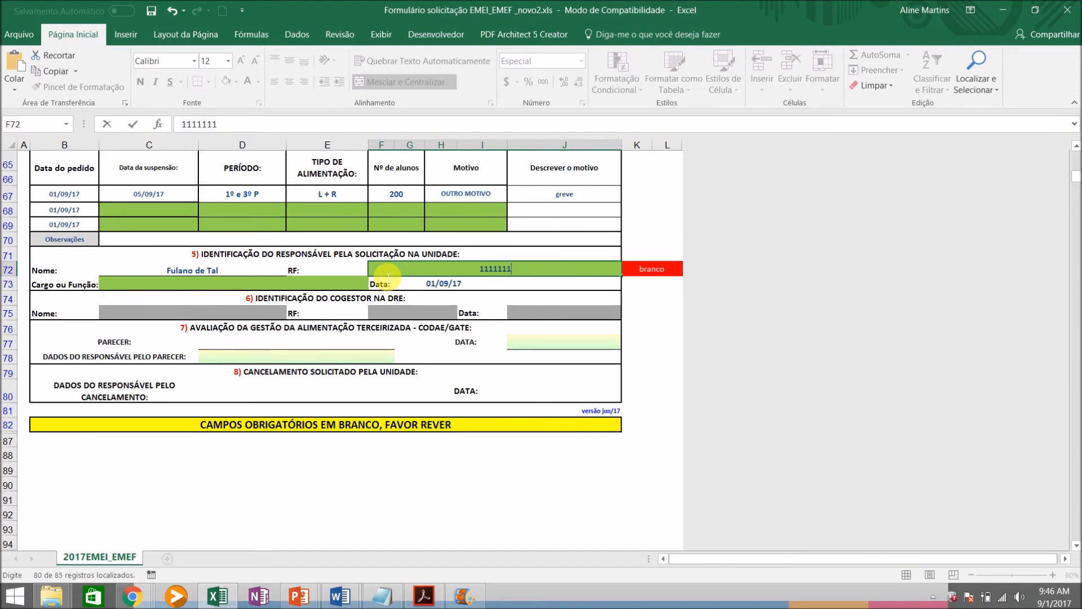
Set the responsible person's Cargo ou Função to "diretor"
left_click(345, 287)
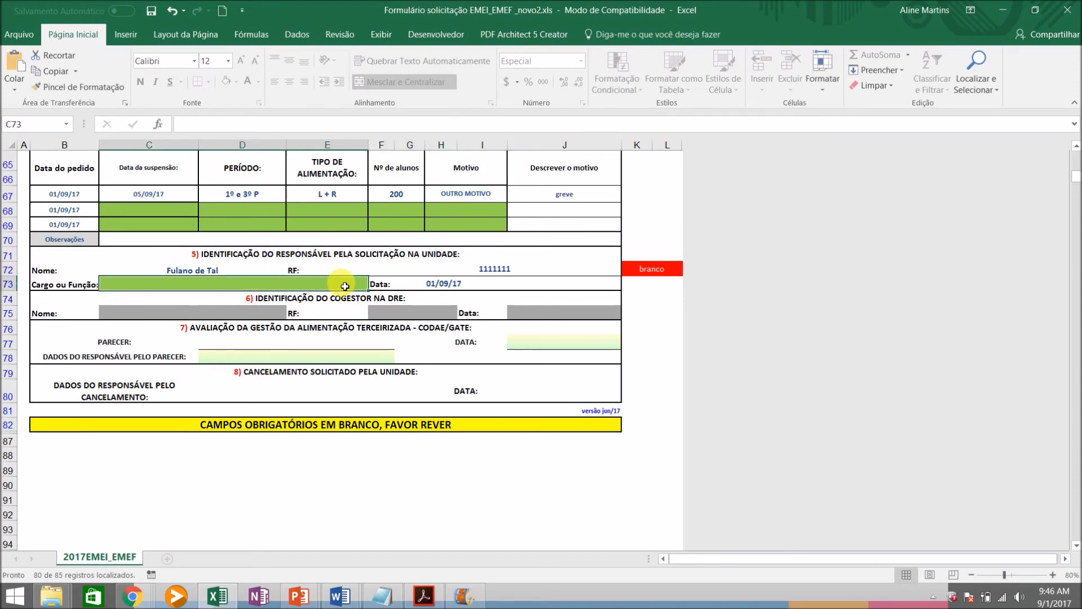
type("diretor")
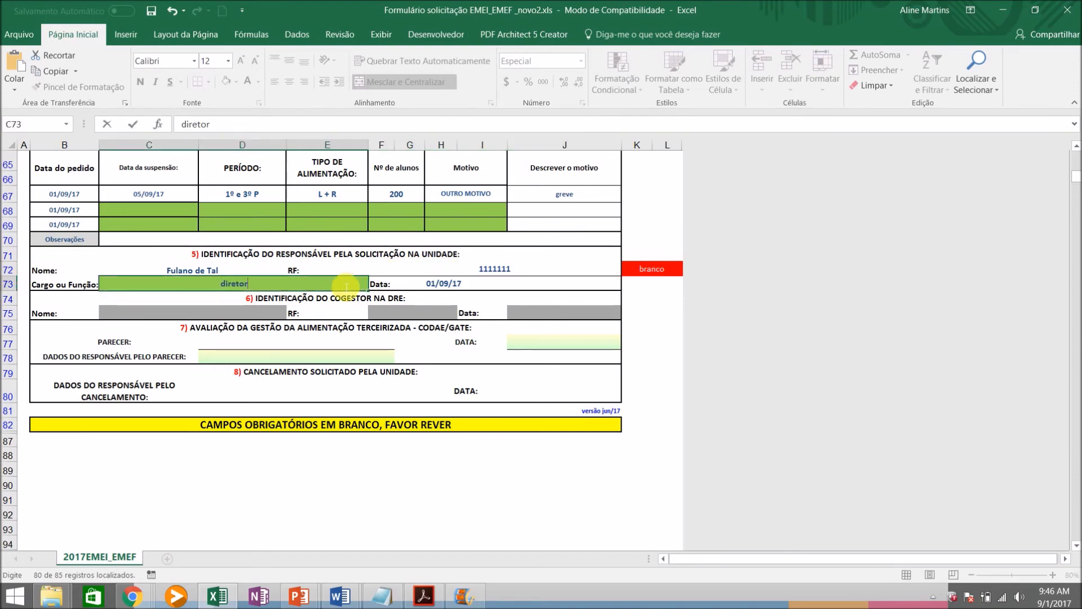
key("Return")
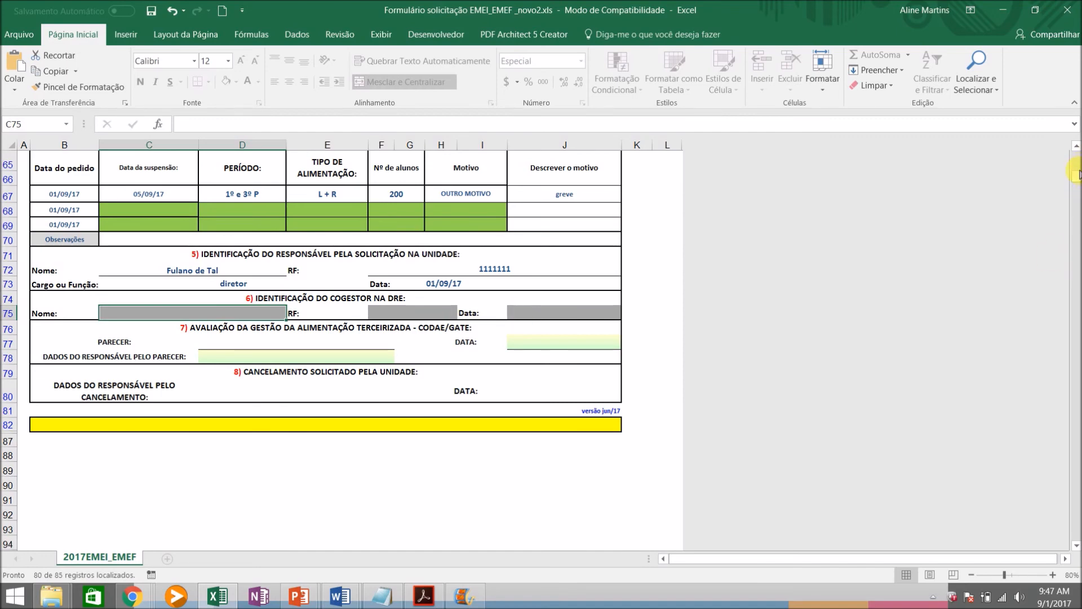
Clear the LOCAL DO PASSEIO in the first kit lanche row and try to save the form with it blank
left_click_drag(1076, 177, 1076, 158)
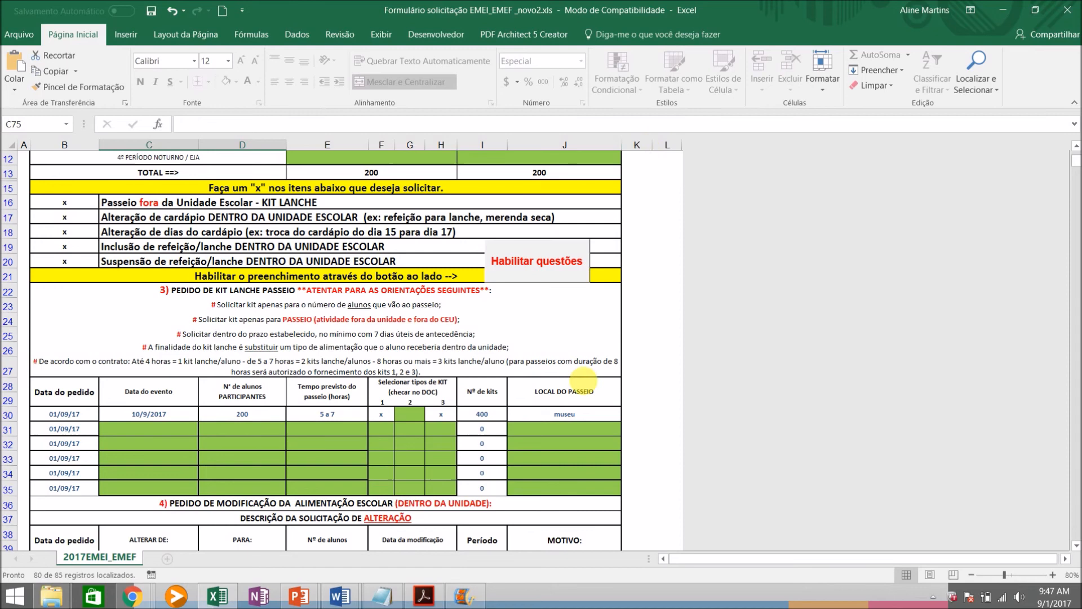
left_click(557, 419)
key("Delete")
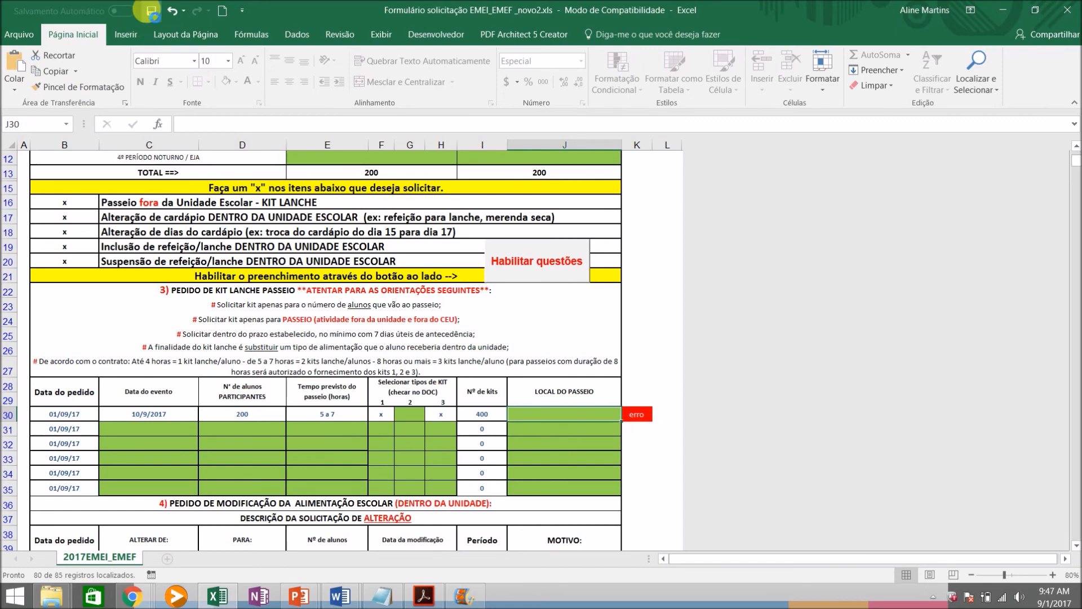
left_click(151, 10)
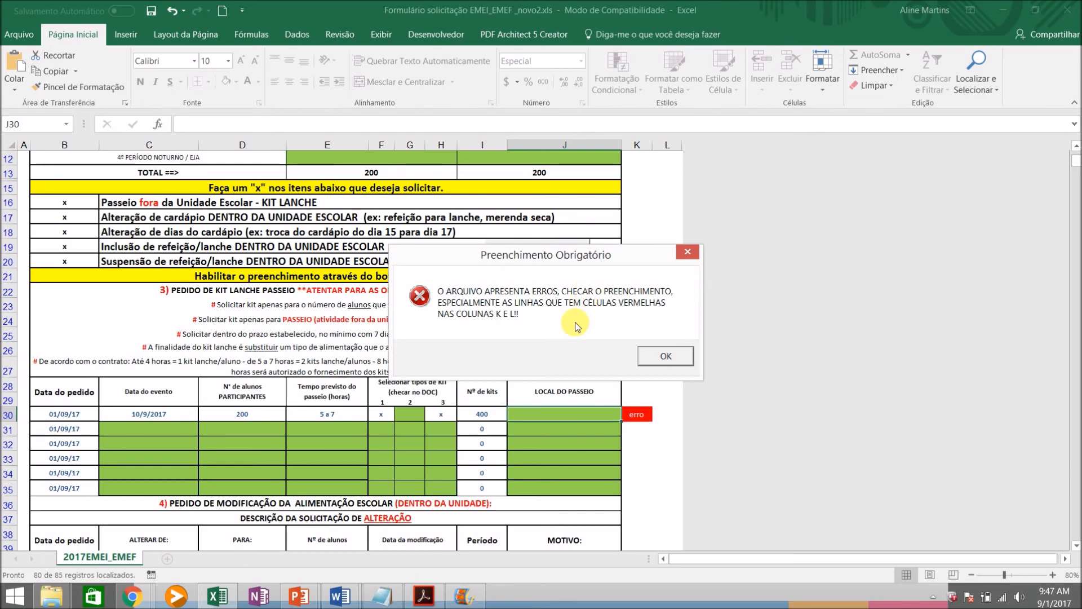
left_click(681, 357)
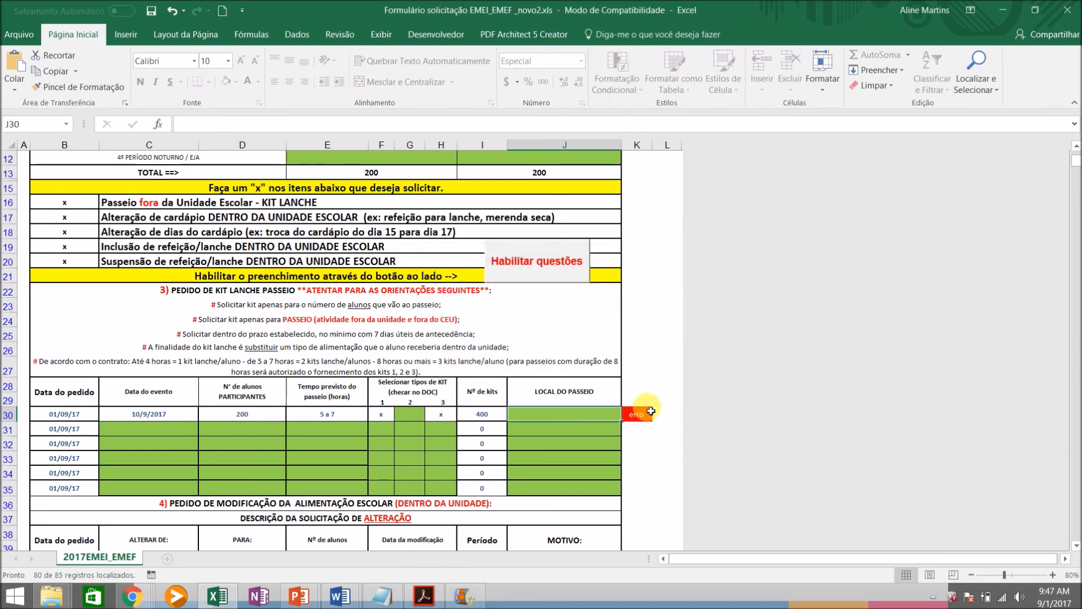
Enter "museu" as the LOCAL DO PASSEIO in the first kit lanche row and save the workbook in its current format
type("museu")
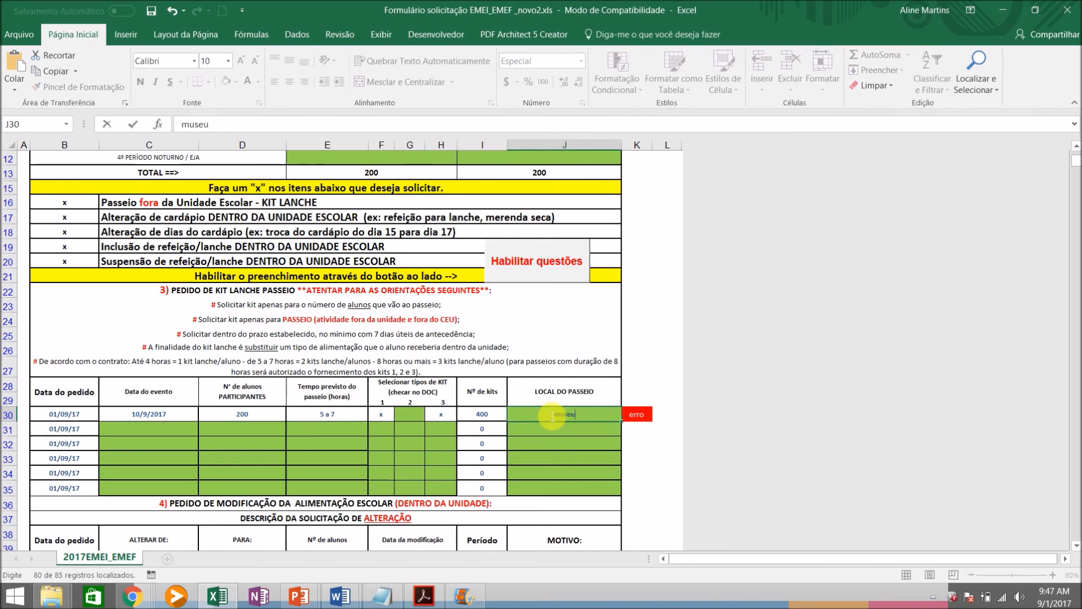
key("Return")
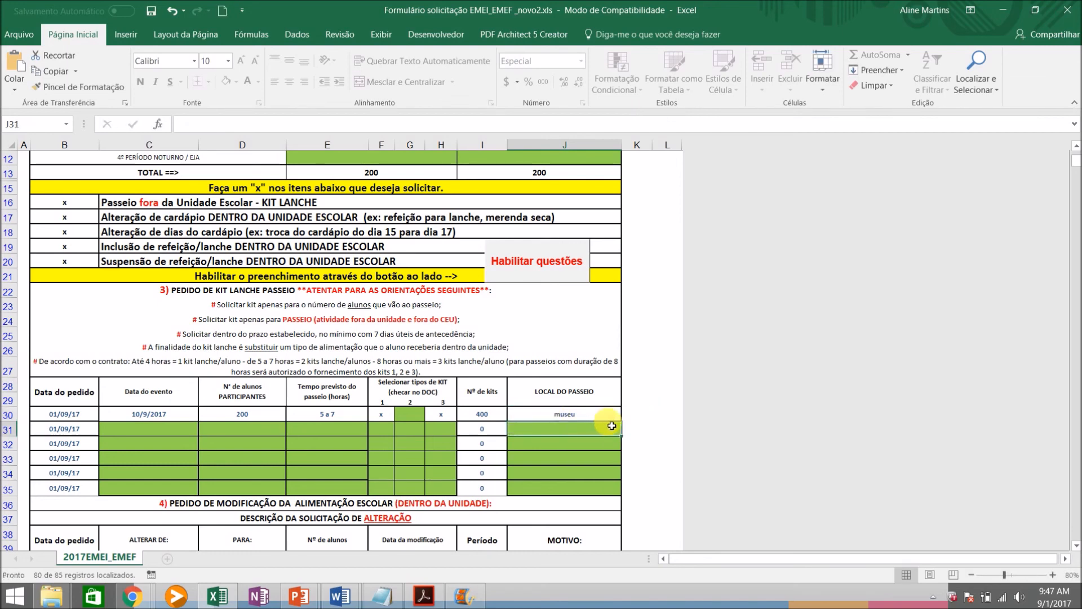
left_click(150, 10)
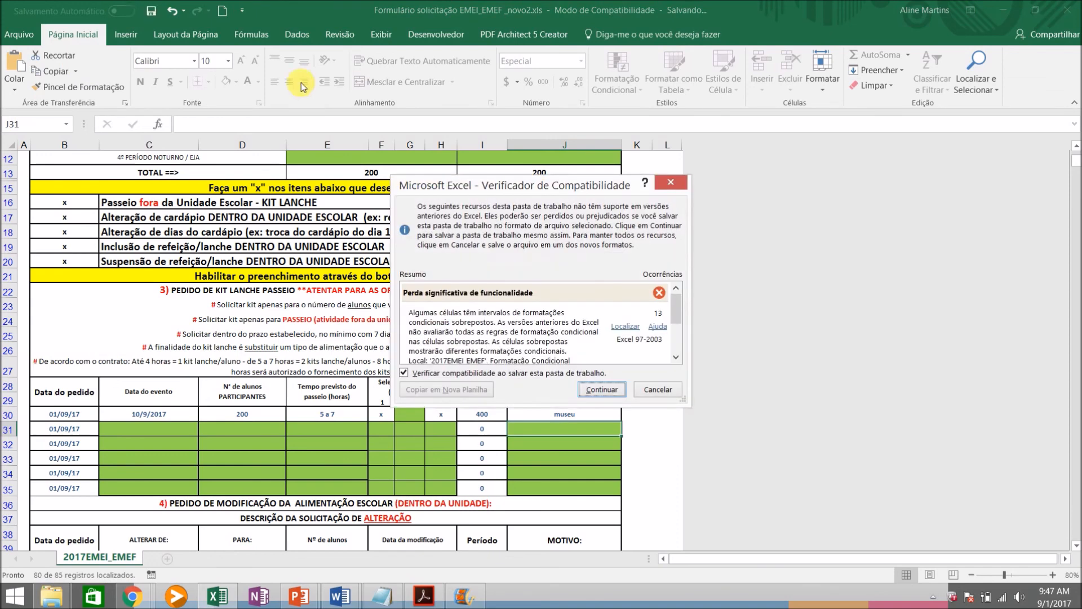
left_click(619, 393)
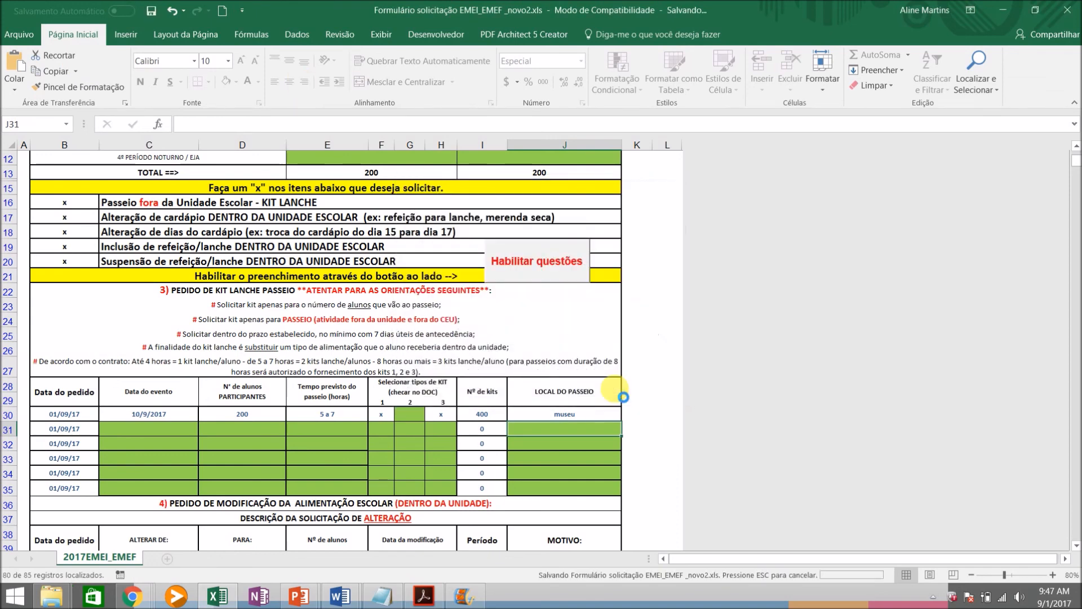